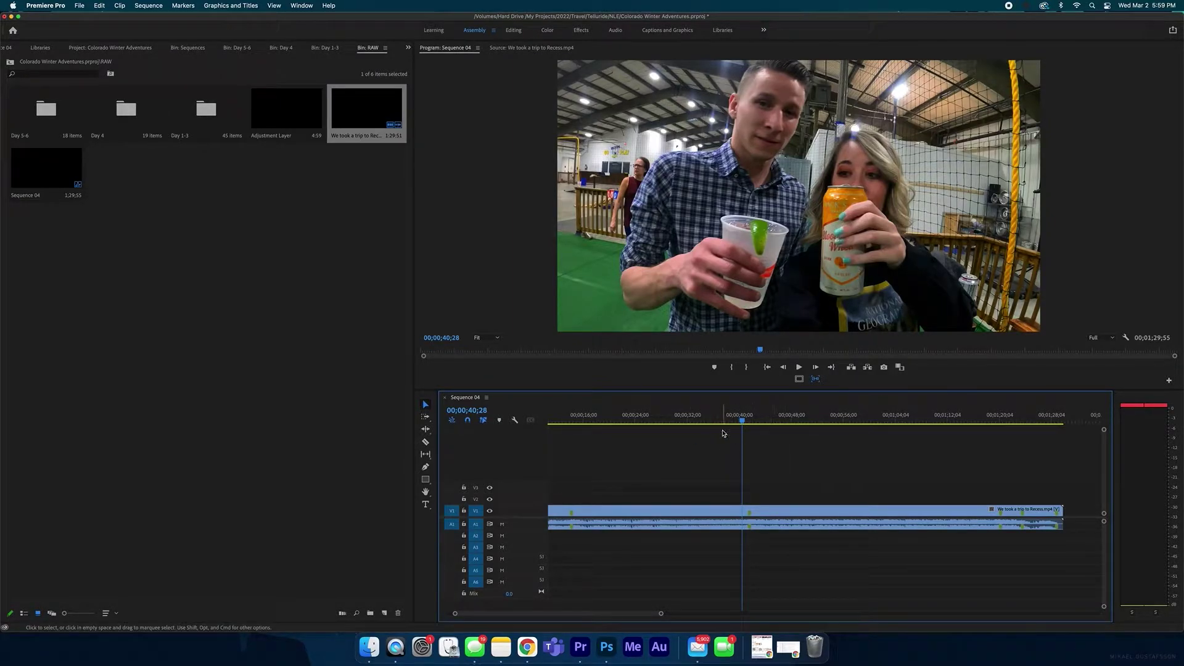
Step: Mark the can-raising moment with sequence markers, from about 00;00;40 to 00;00;41;27
key("Left")
key("Left")
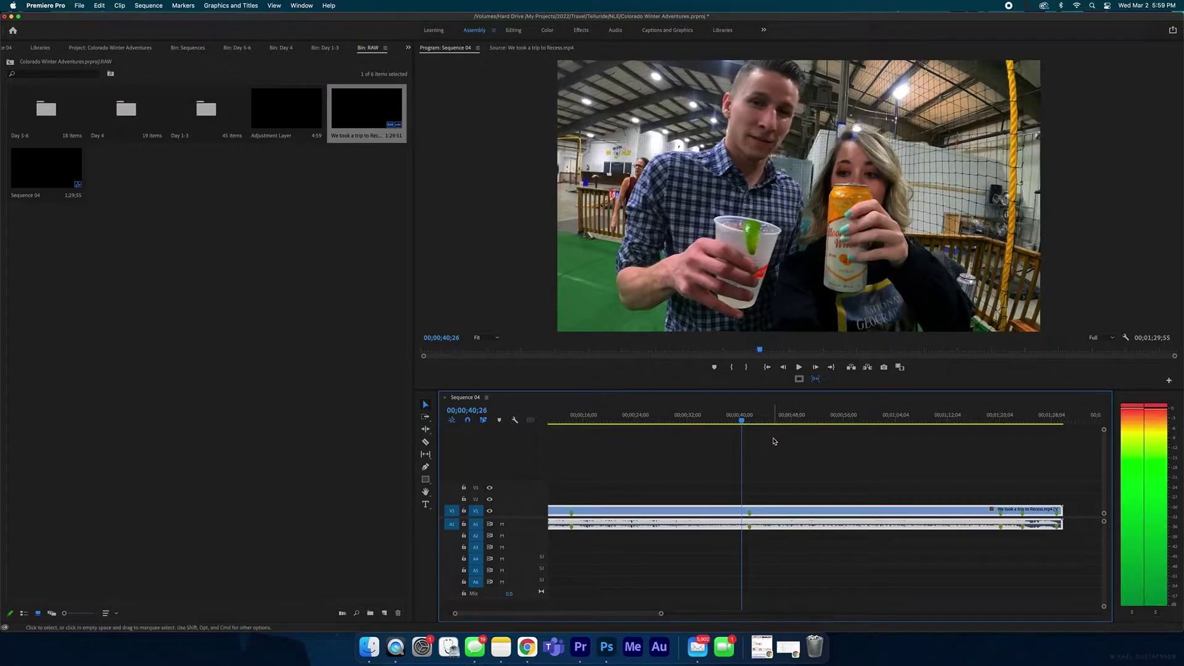
key("Left")
key("Left")
key("Left")
key("Left")
key("Left")
key("Left")
key("Left")
key("Left")
key("Left")
key("Left")
key("Left")
key("Left")
key("Left")
key("Left")
key("Left")
key("Left")
key("Left")
key("Left")
key("Left")
key("Left")
key("Left")
key("Left")
key("Left")
key("Left")
key("Left")
key("Left")
key("Left")
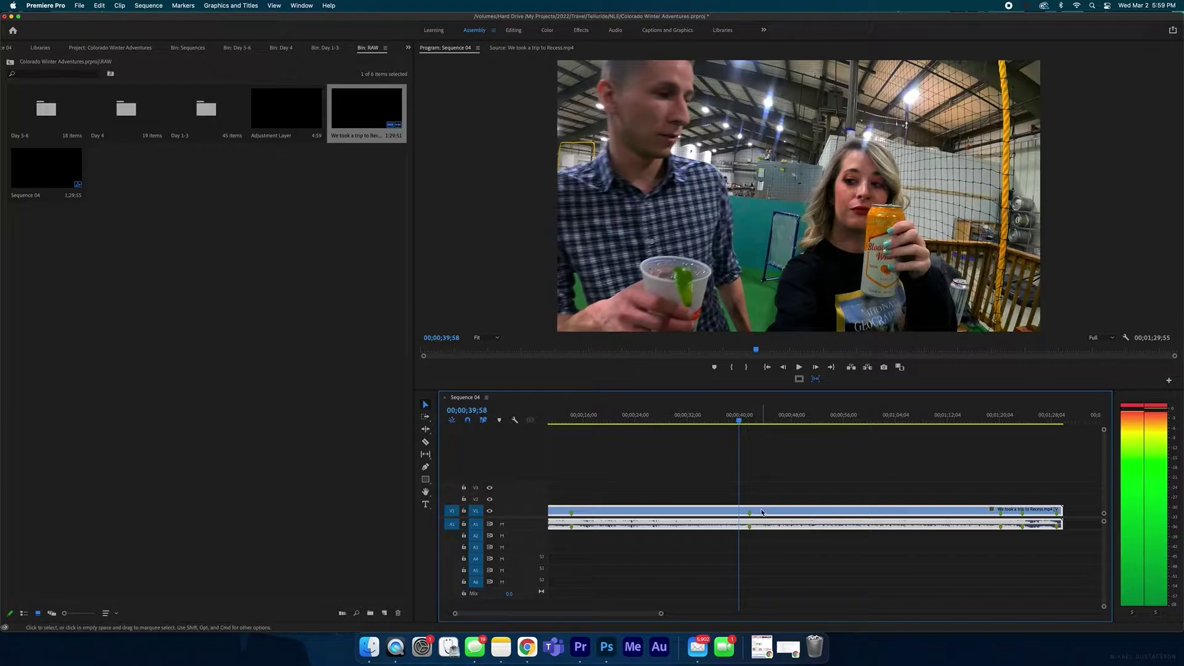
left_click(797, 478)
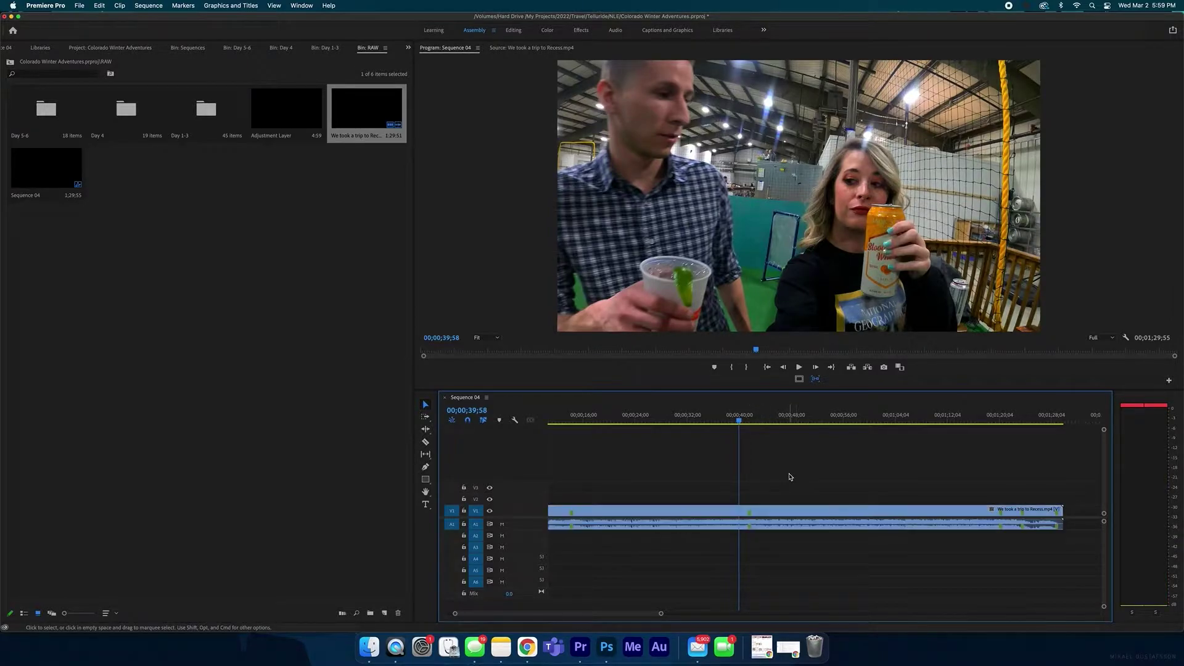
key("m")
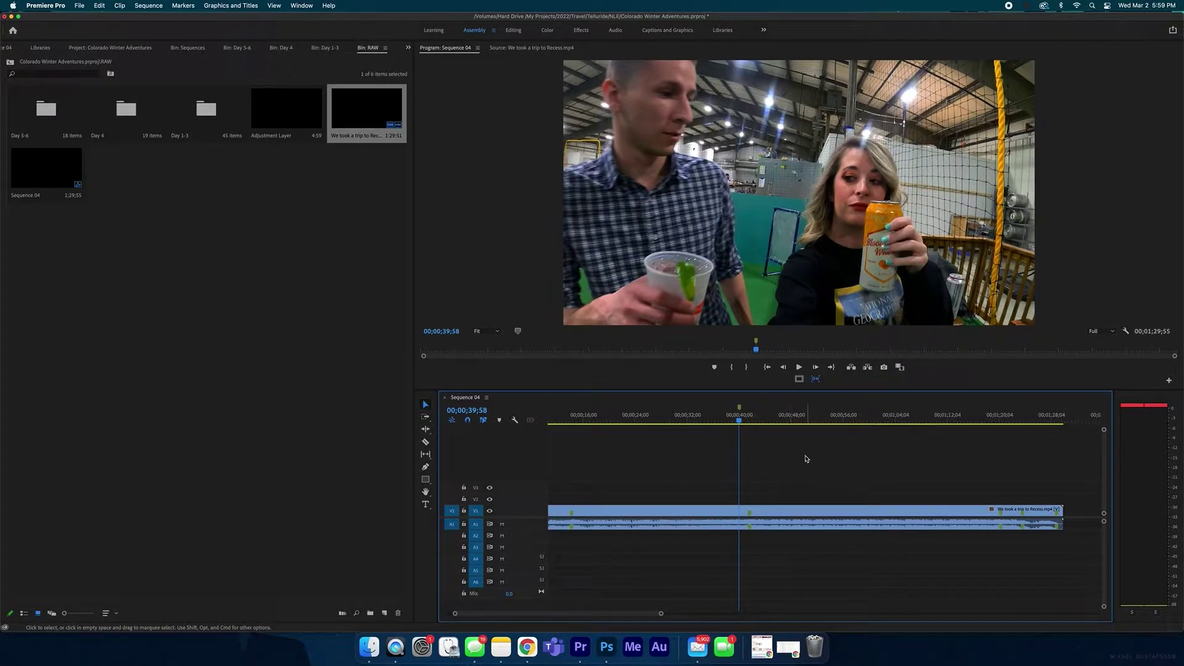
left_click_drag(753, 420, 750, 419)
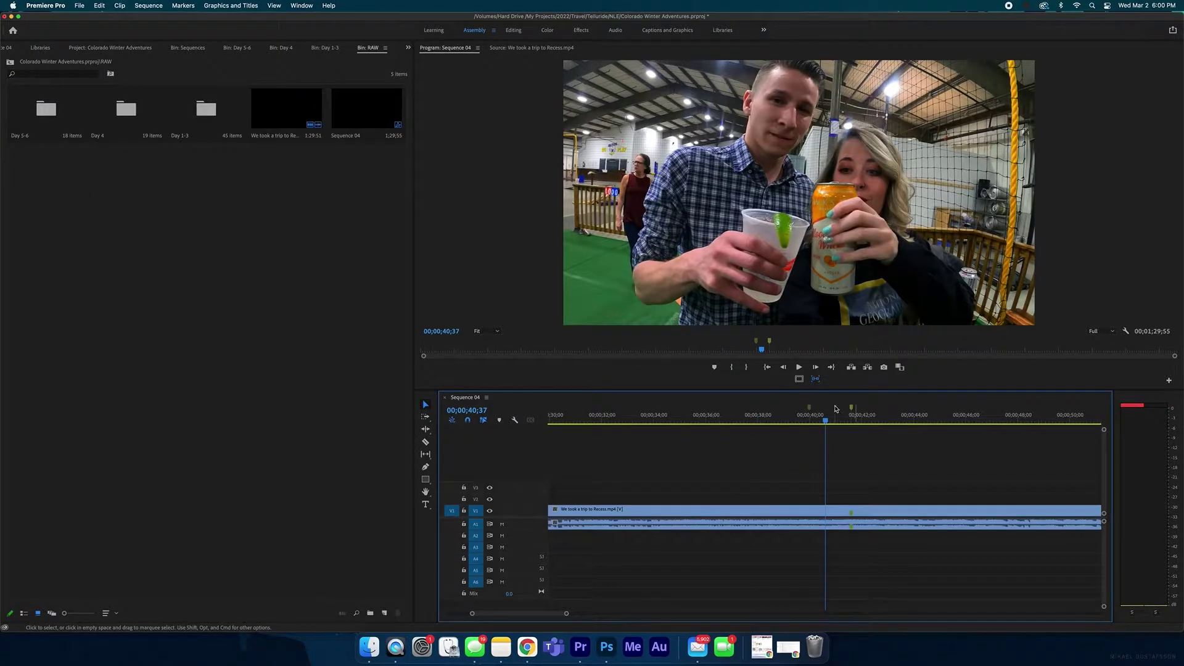
Step: Create a new Adjustment Layer in the project bin with default settings
left_click(238, 258)
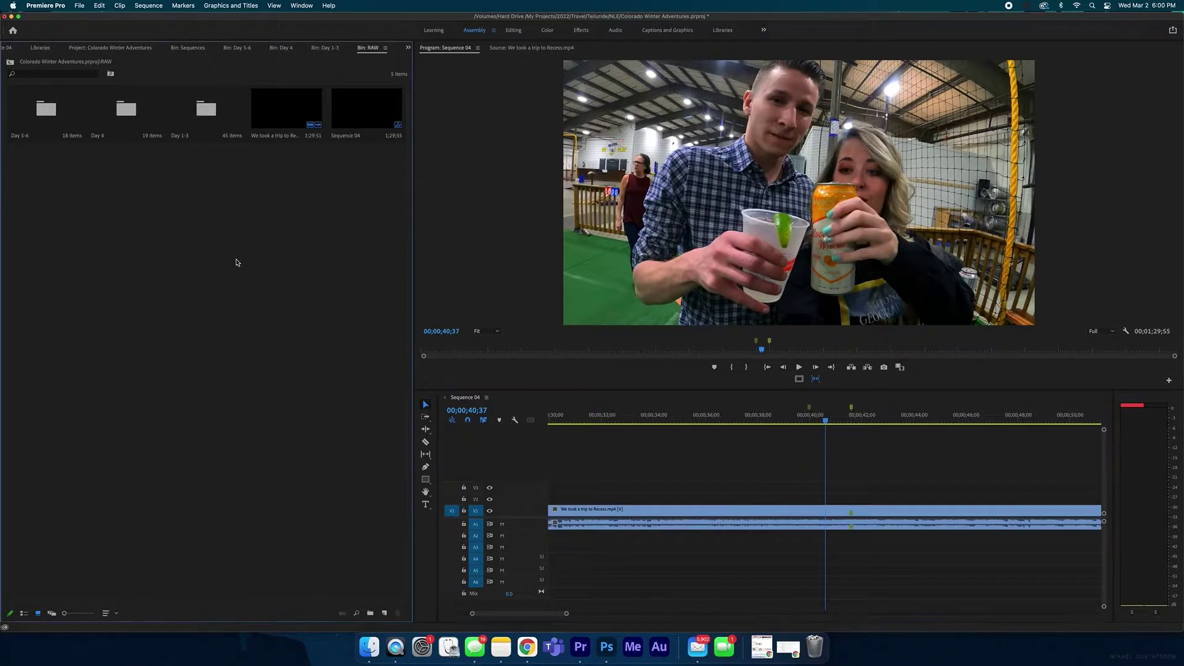
right_click(236, 249)
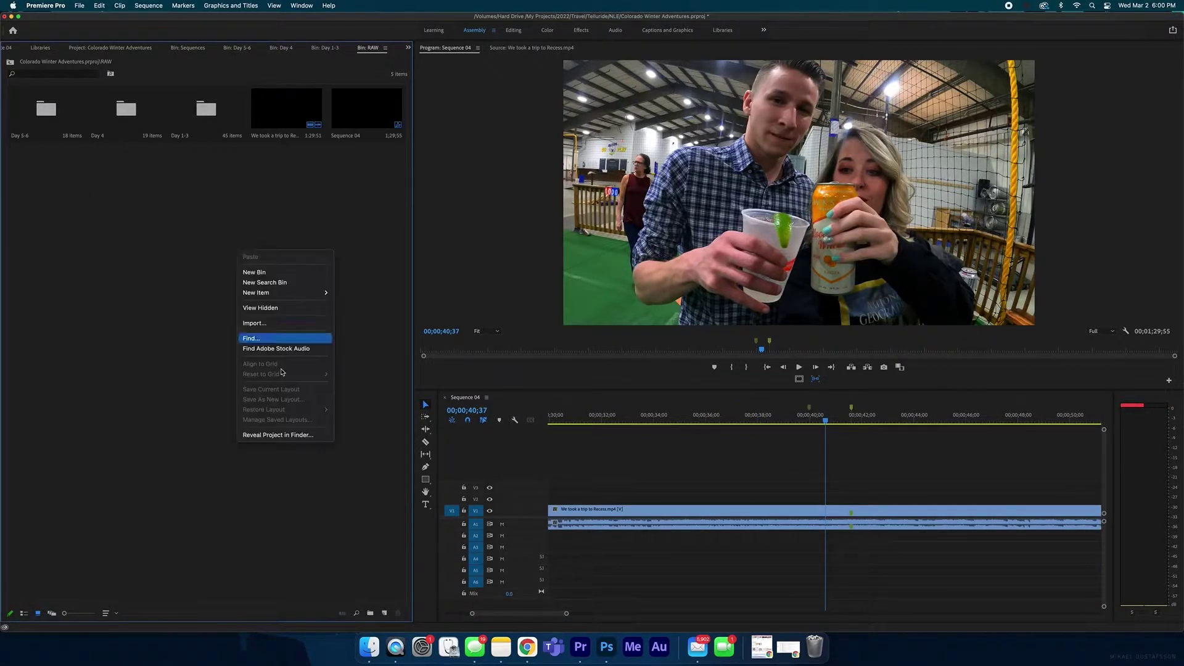
right_click(290, 249)
mouse_move(321, 290)
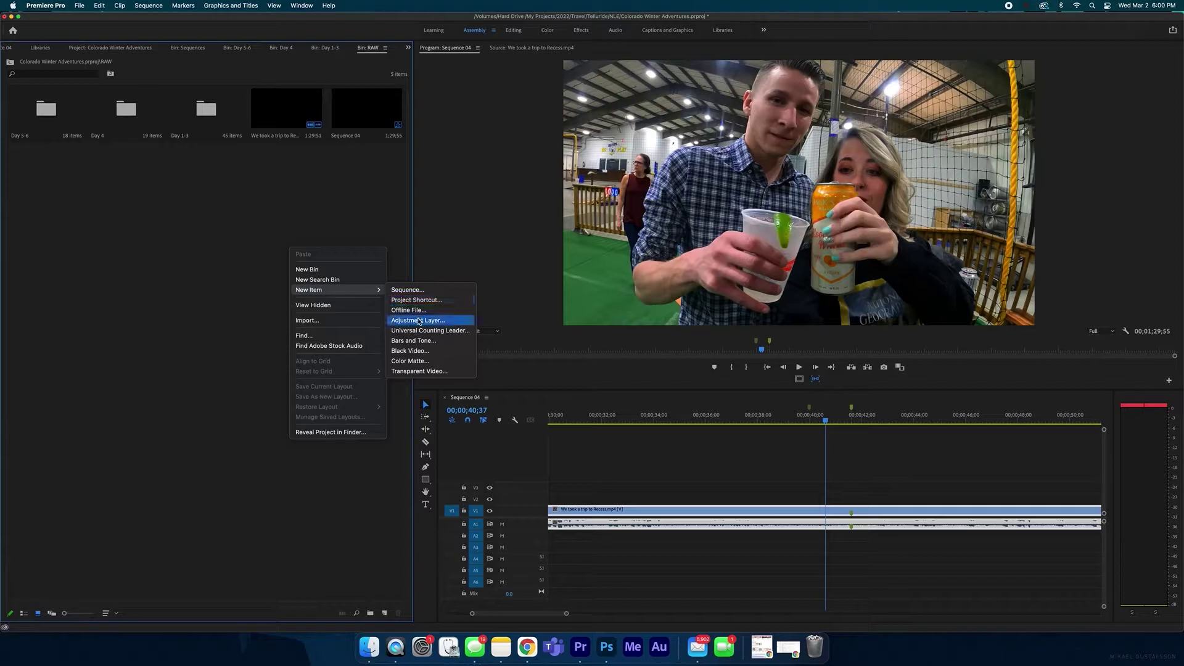
left_click(418, 320)
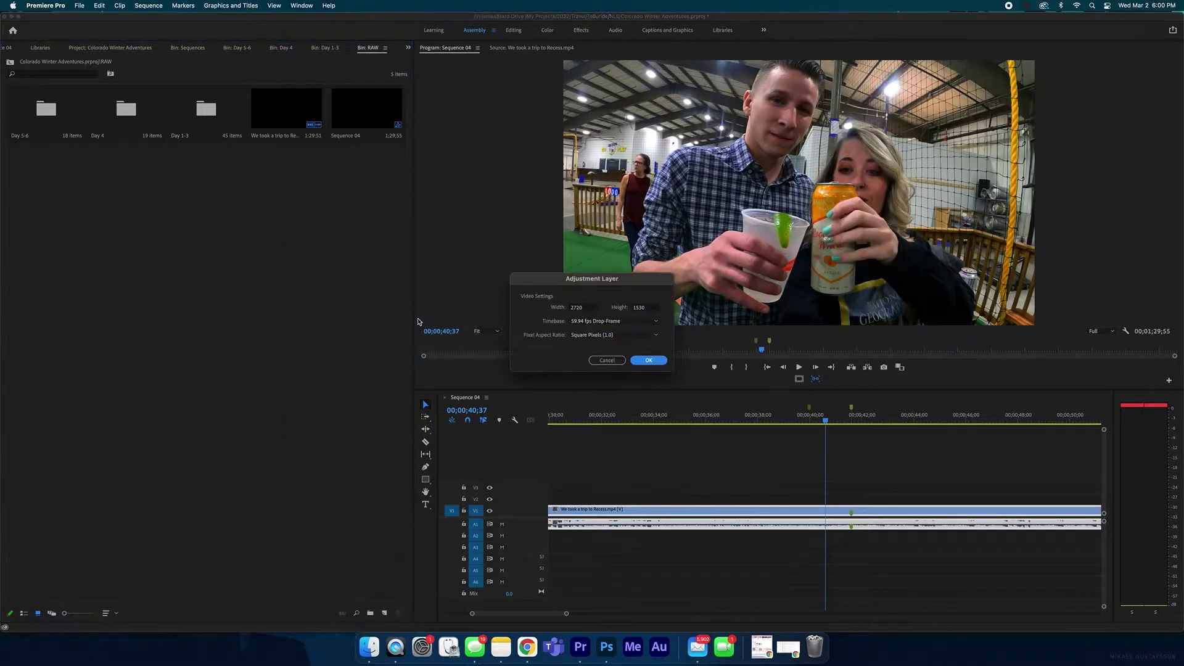
left_click(643, 360)
Step: Place the Adjustment Layer on V2 above the clip and trim it to end at the second marker
left_click_drag(46, 196, 811, 498)
left_click_drag(938, 498, 851, 488)
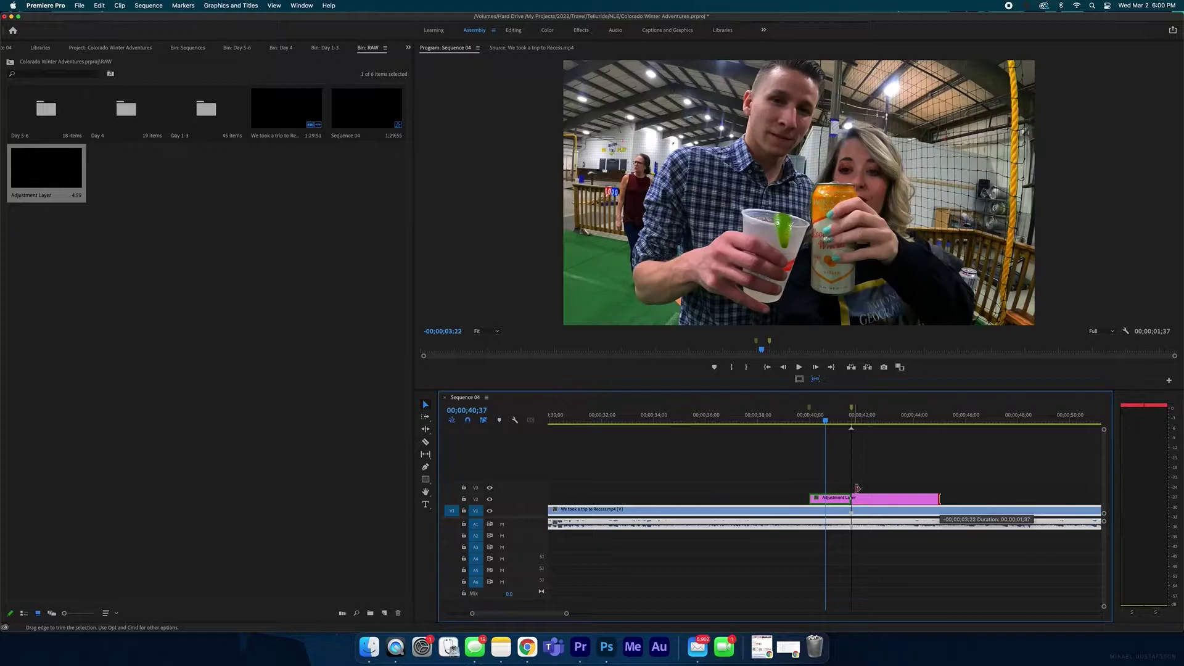
left_click(833, 499)
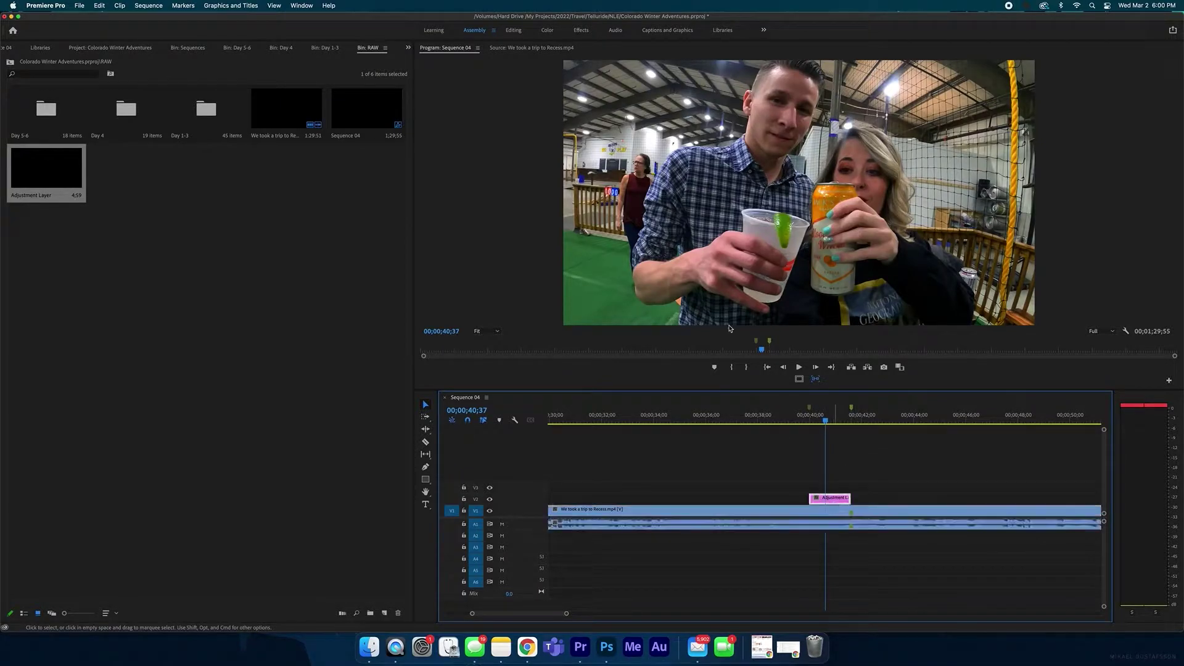
left_click(581, 30)
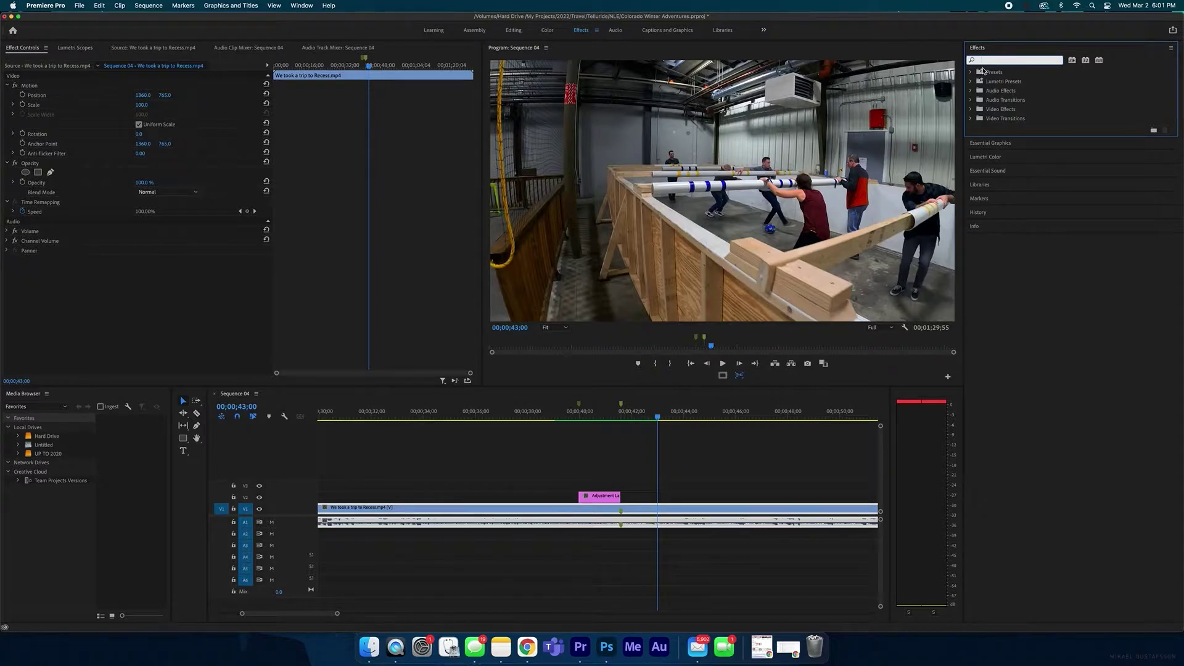
Step: Apply Gaussian Blur, found by searching 'gau', to the Adjustment Layer and move to its start
type("gau")
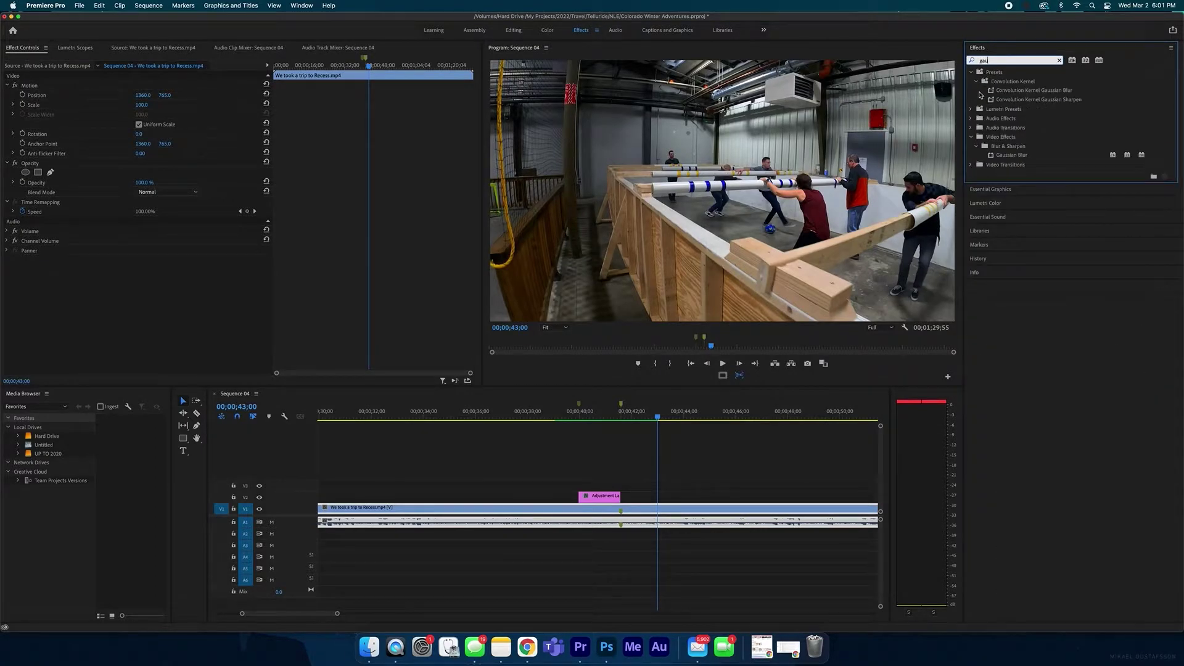
left_click_drag(1011, 155, 603, 495)
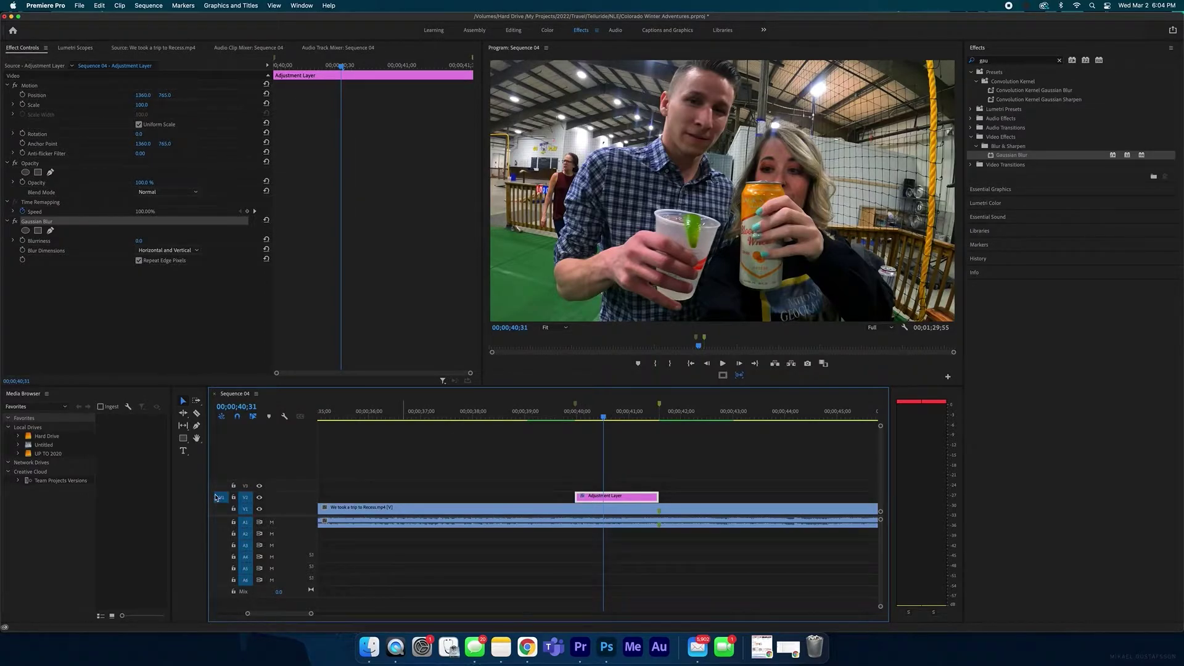
key("Up")
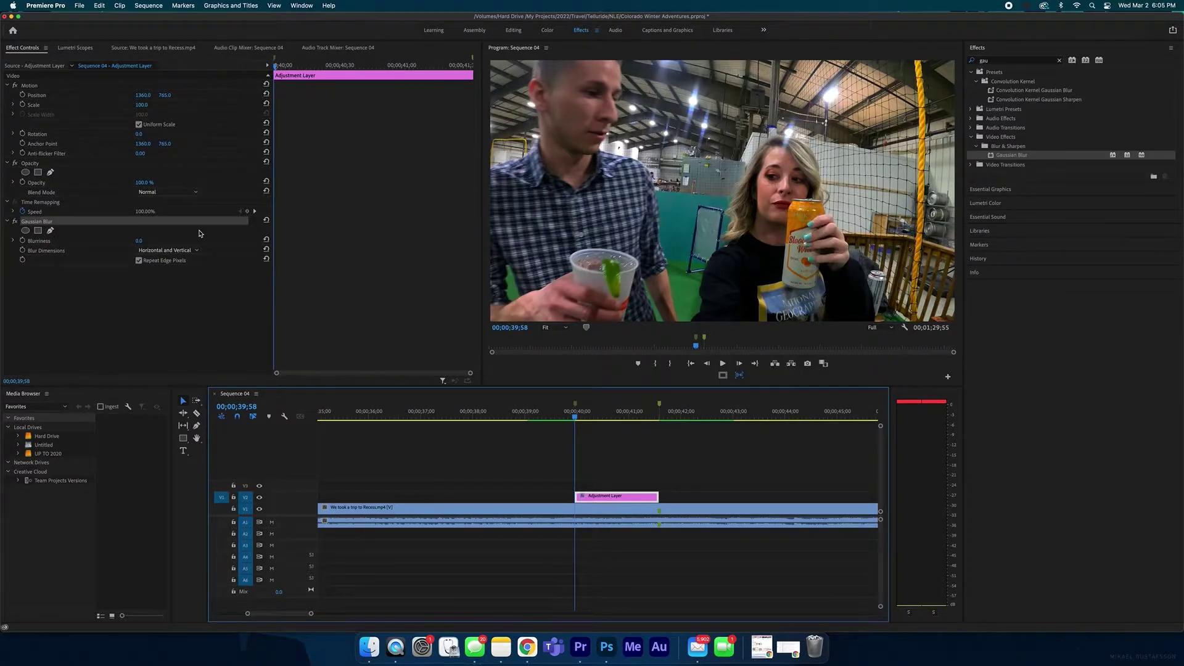
left_click(547, 329)
Step: Zoom the preview to 200% and start a pen mask along the can's top and left edge
left_click(556, 410)
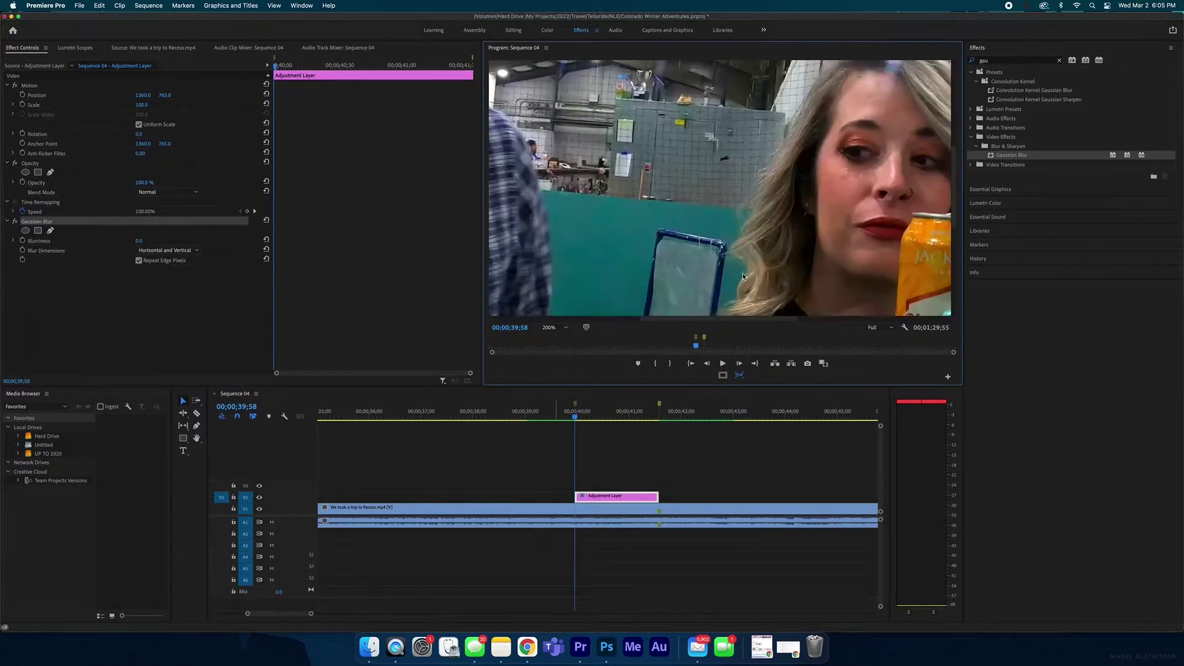
left_click_drag(704, 321, 858, 320)
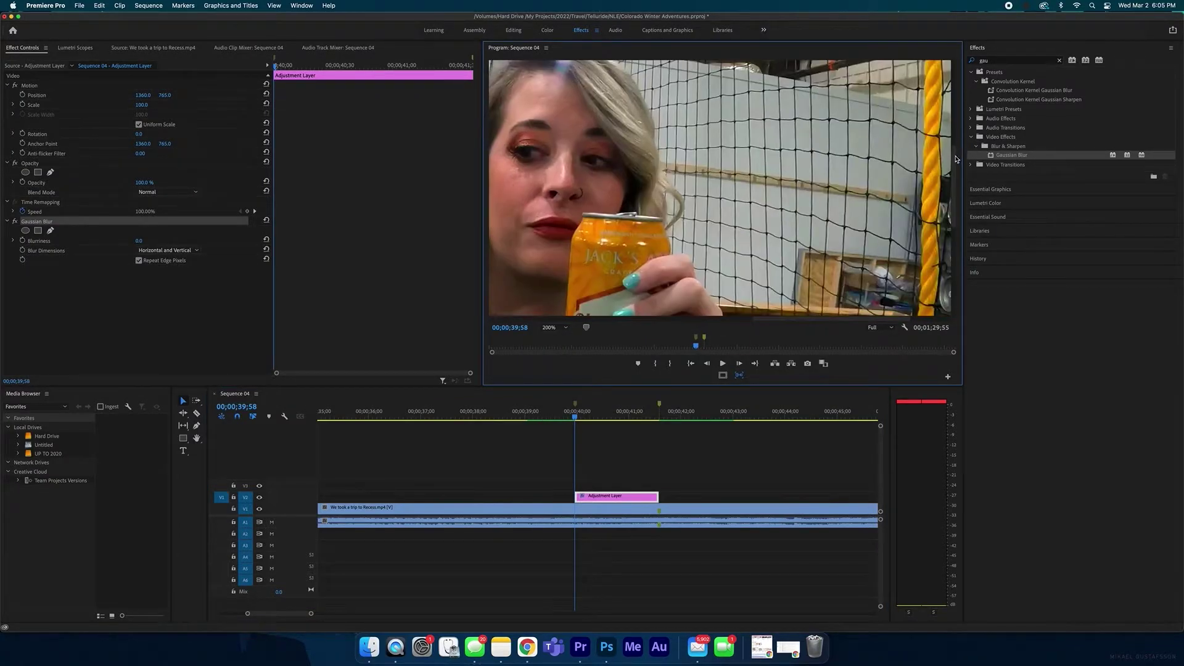
left_click_drag(954, 154, 953, 208)
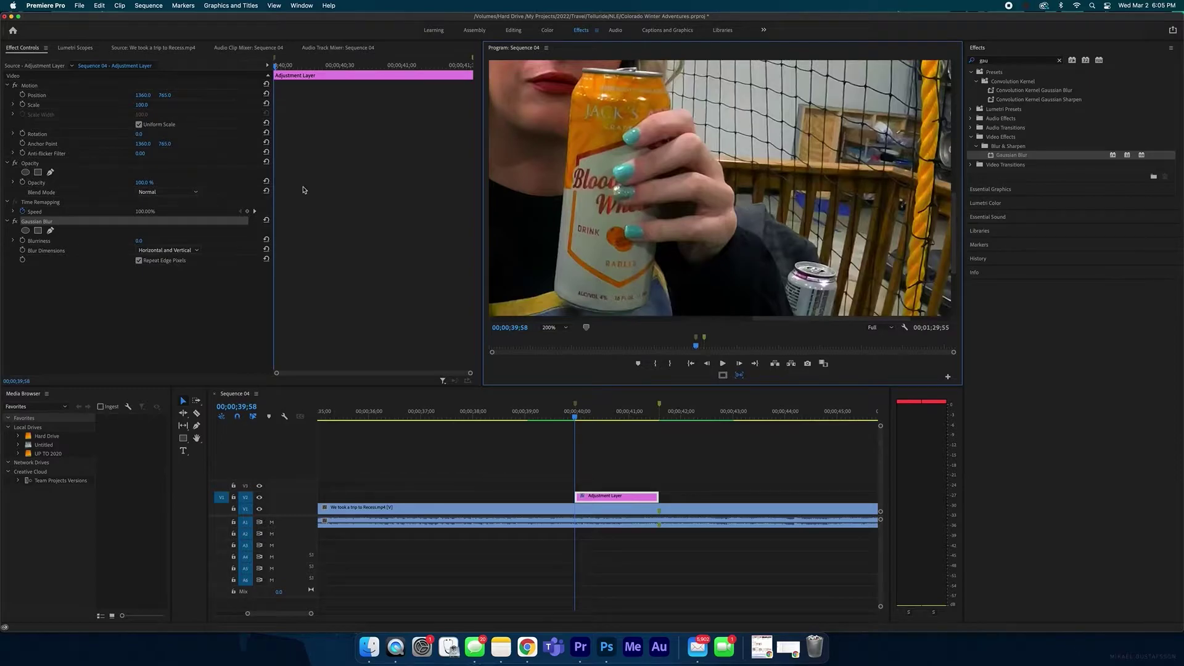
left_click(50, 231)
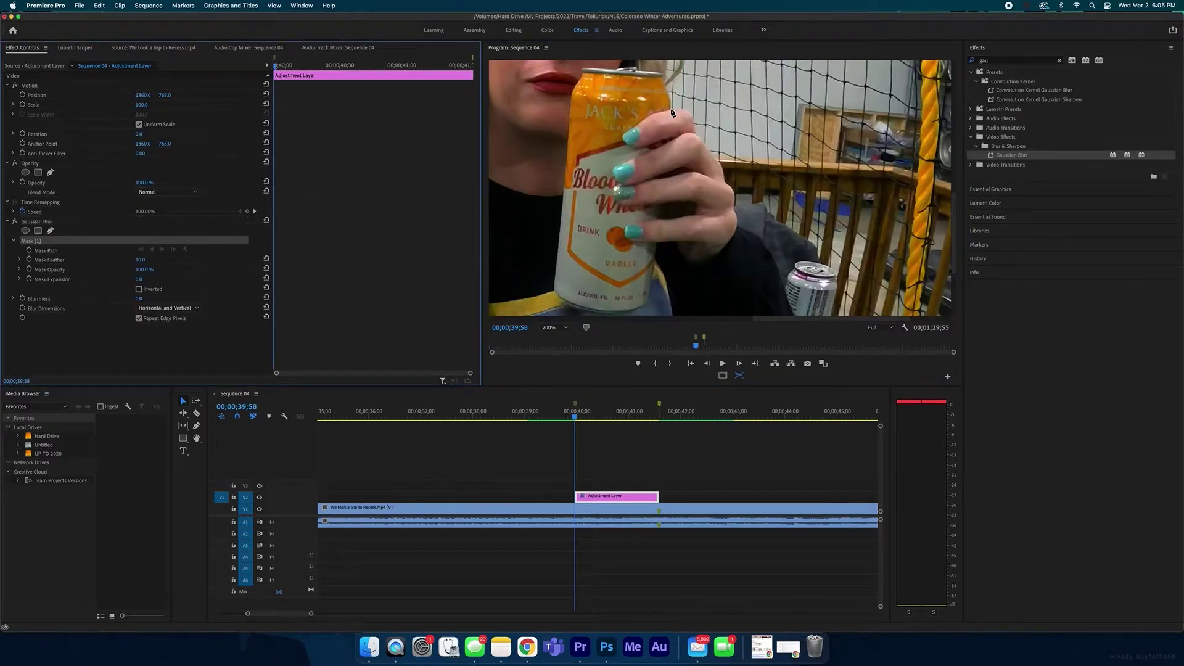
left_click(671, 113)
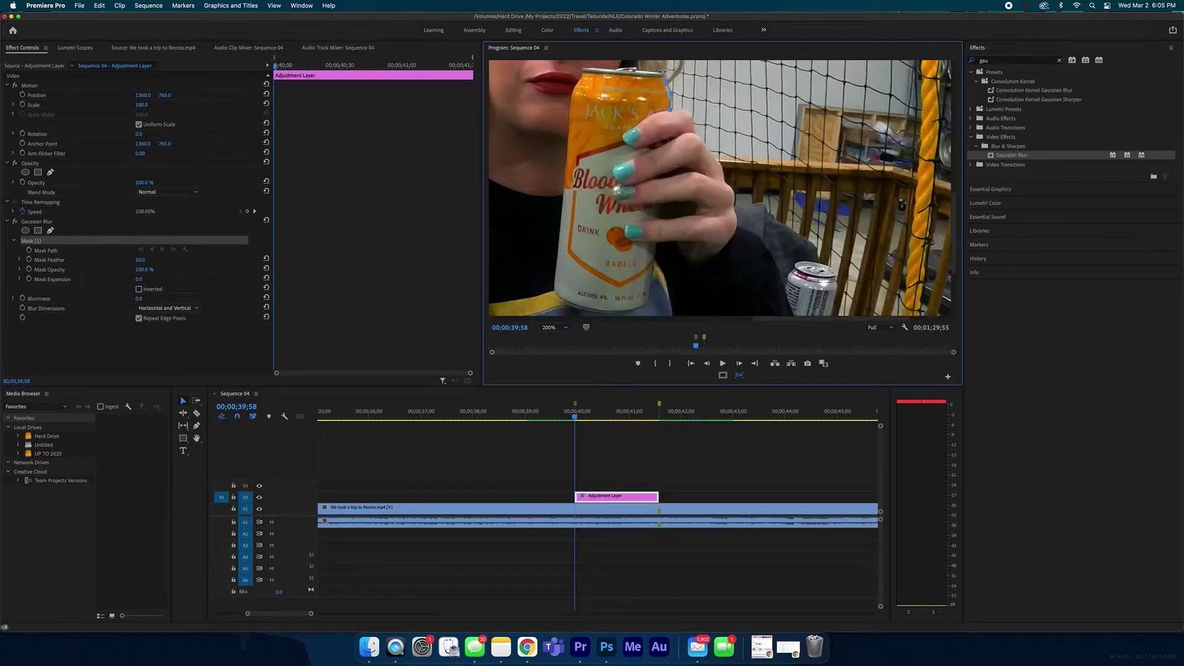
left_click(639, 67)
left_click(618, 65)
left_click(580, 72)
left_click(568, 134)
left_click(565, 165)
left_click(562, 198)
left_click(559, 236)
Step: Continue the mask outline along the can's bottom and up its right side
left_click(556, 264)
left_click(568, 303)
left_click(592, 311)
left_click(620, 313)
left_click(642, 307)
left_click(652, 301)
left_click(653, 286)
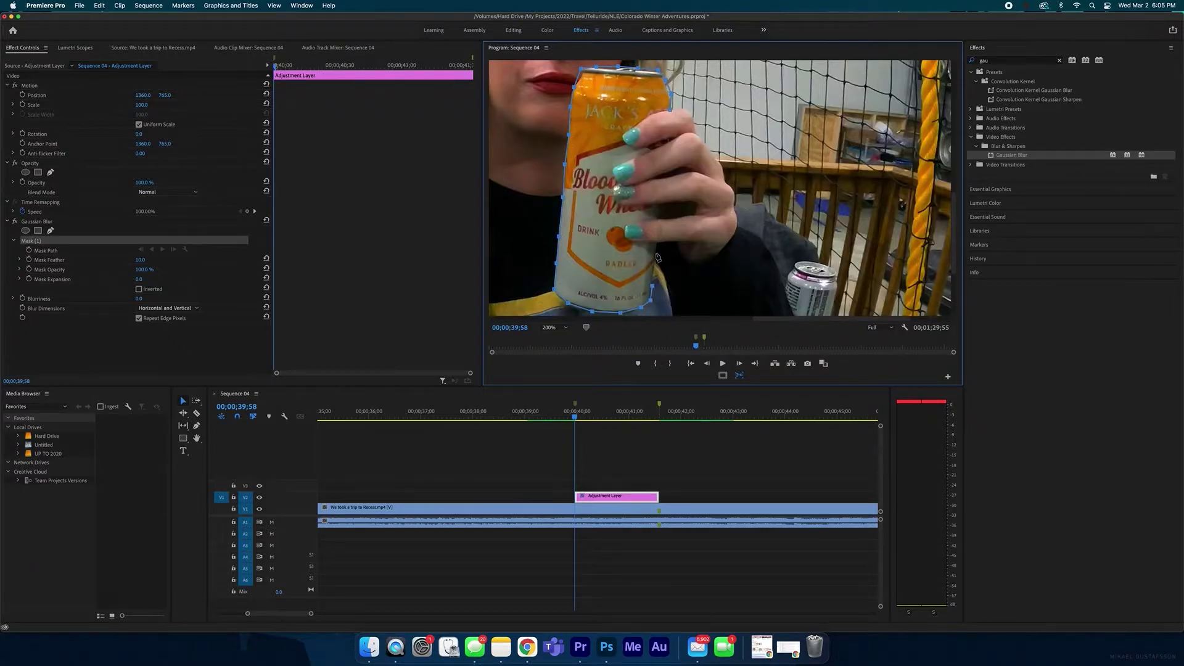
left_click(658, 246)
Step: Carry the mask around the fingers and close it at the can's top
left_click(628, 222)
left_click(651, 220)
left_click(660, 211)
left_click(648, 205)
left_click(626, 207)
left_click(654, 147)
left_click(670, 111)
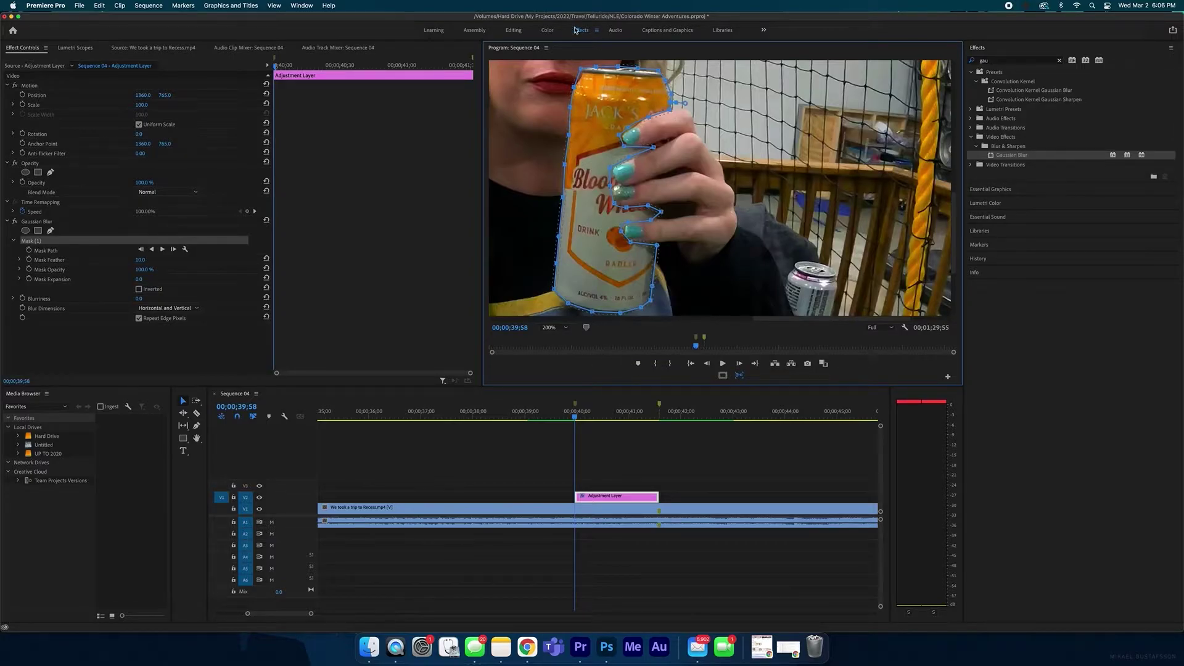
Step: Blur the masked can with Blurriness 75, Mask Feather 25 and Mask Expansion 4
left_click(140, 370)
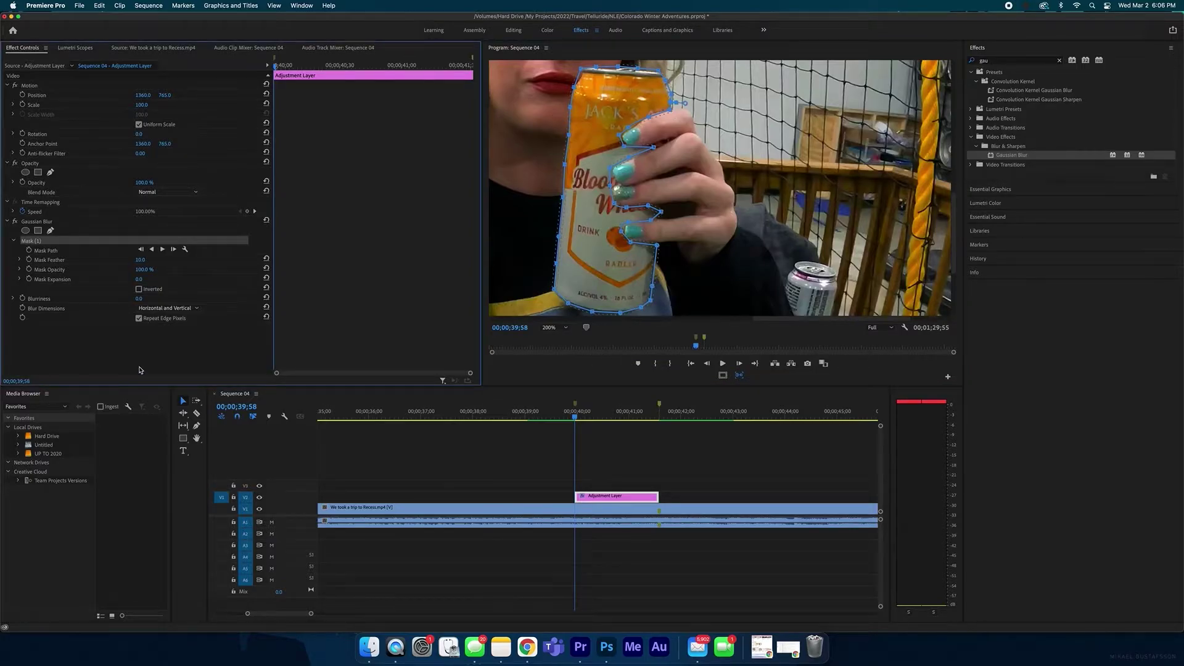
left_click(141, 299)
type("50")
key("Return")
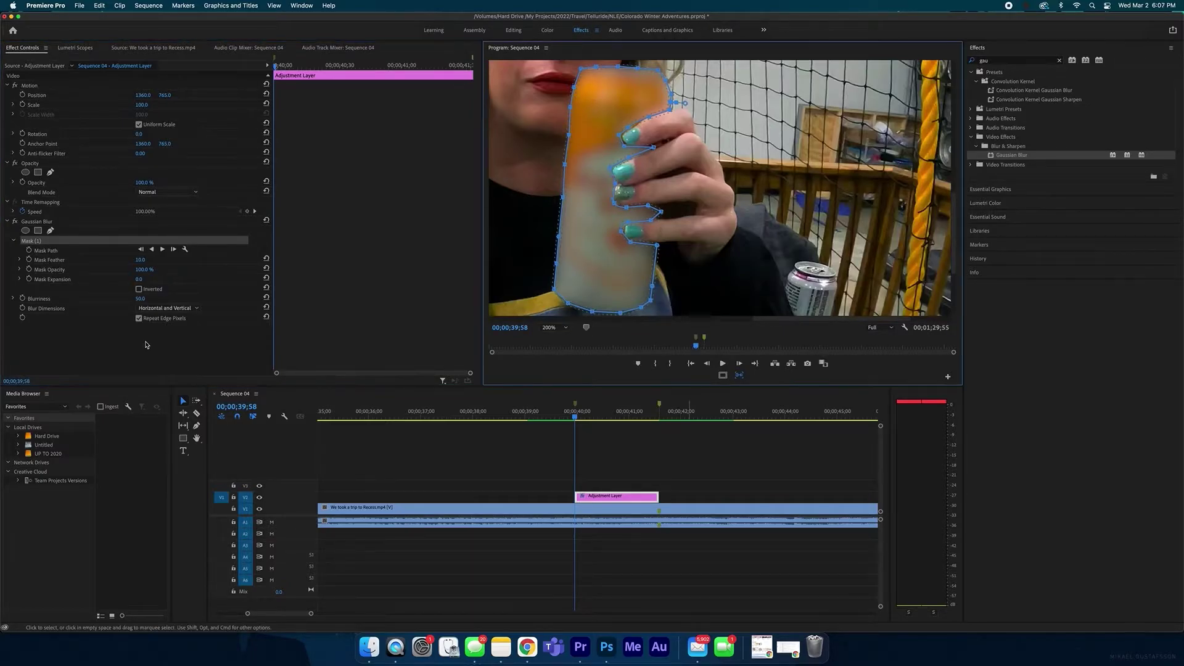
left_click(172, 364)
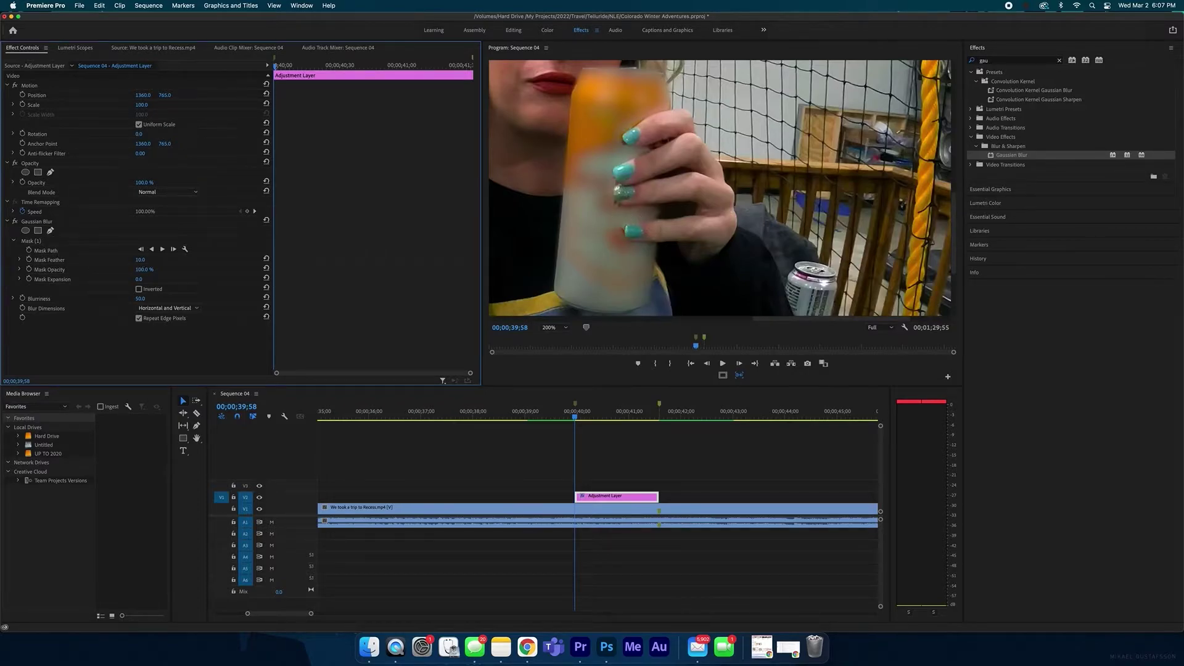
left_click_drag(140, 260, 671, 215)
left_click_drag(140, 279, 145, 279)
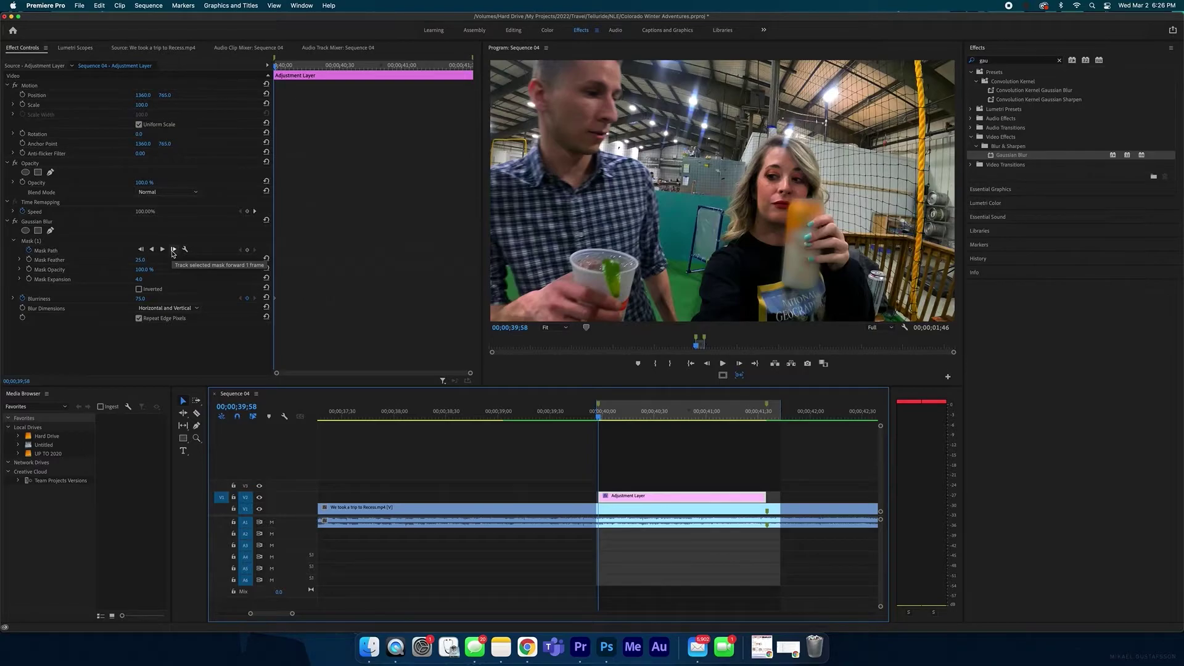
Step: Track the can's mask forward a few frames, then through the rest of the layer
left_click(173, 251)
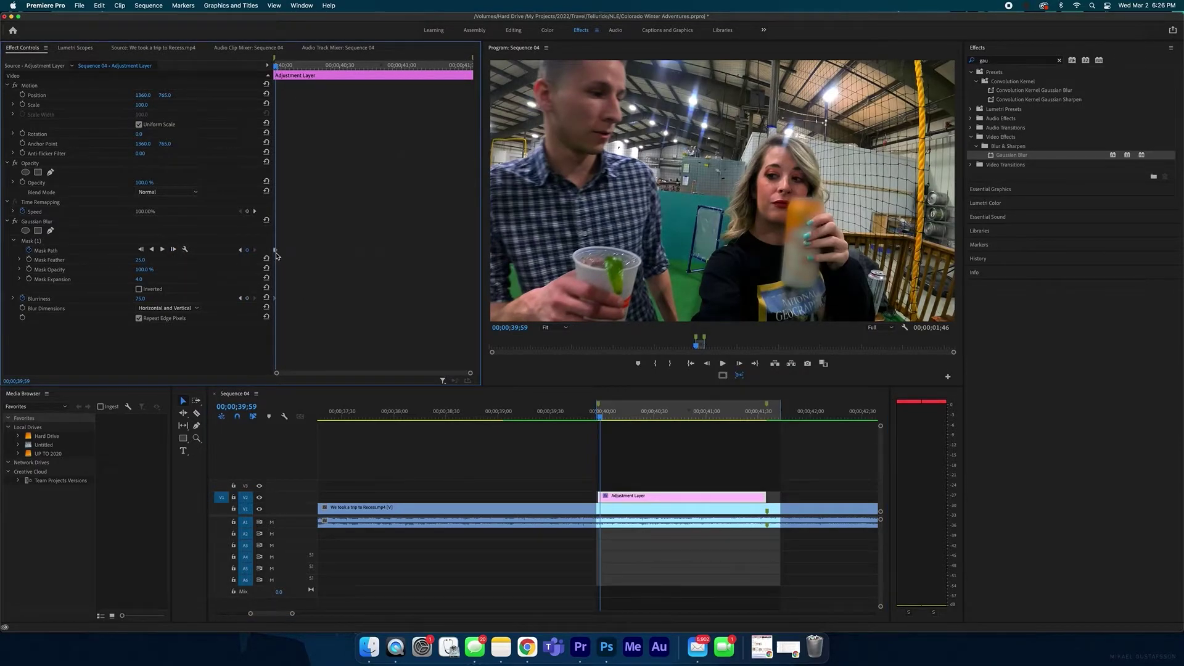
left_click(174, 249)
left_click(48, 242)
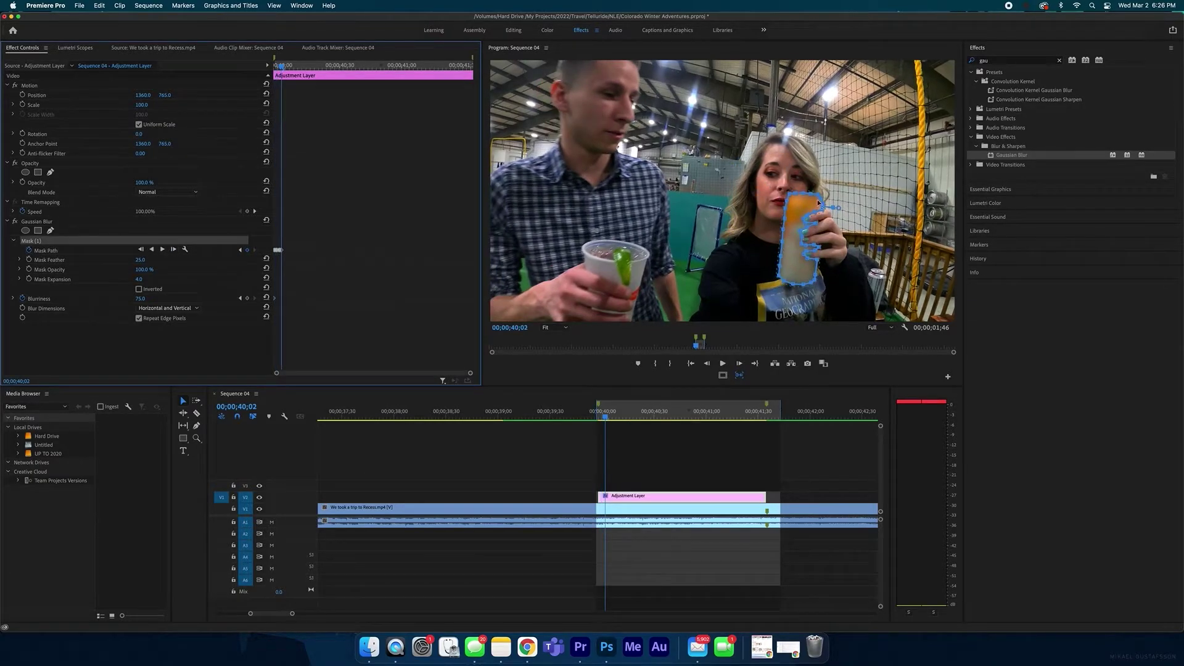
left_click(174, 249)
left_click(174, 250)
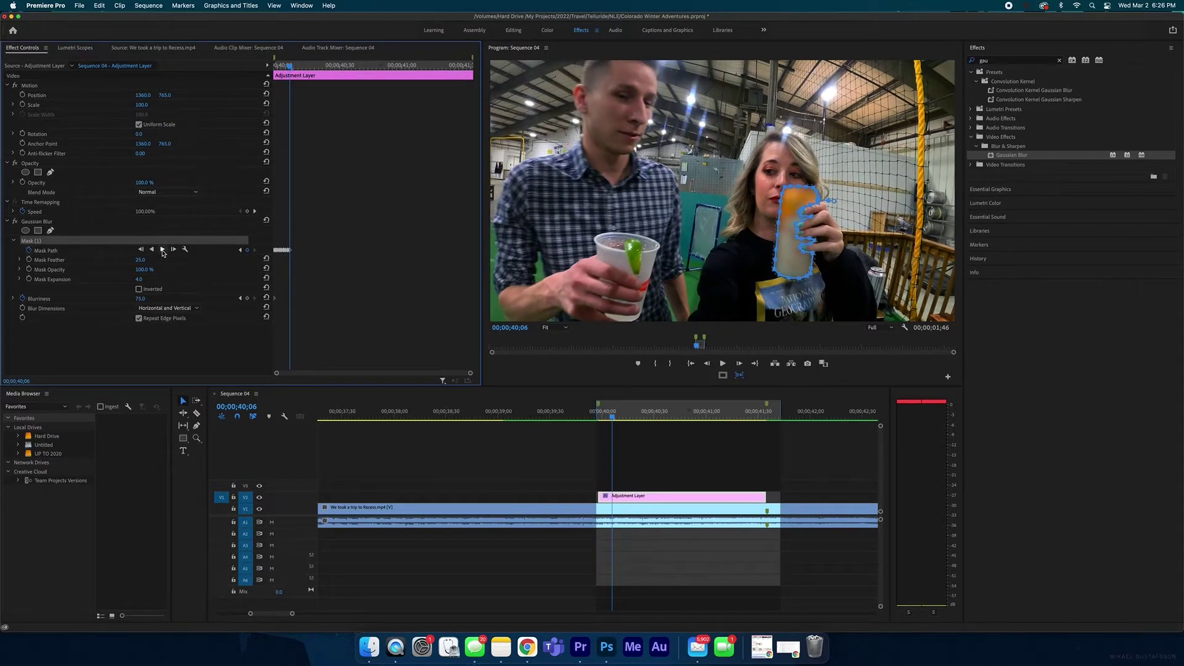
left_click(163, 250)
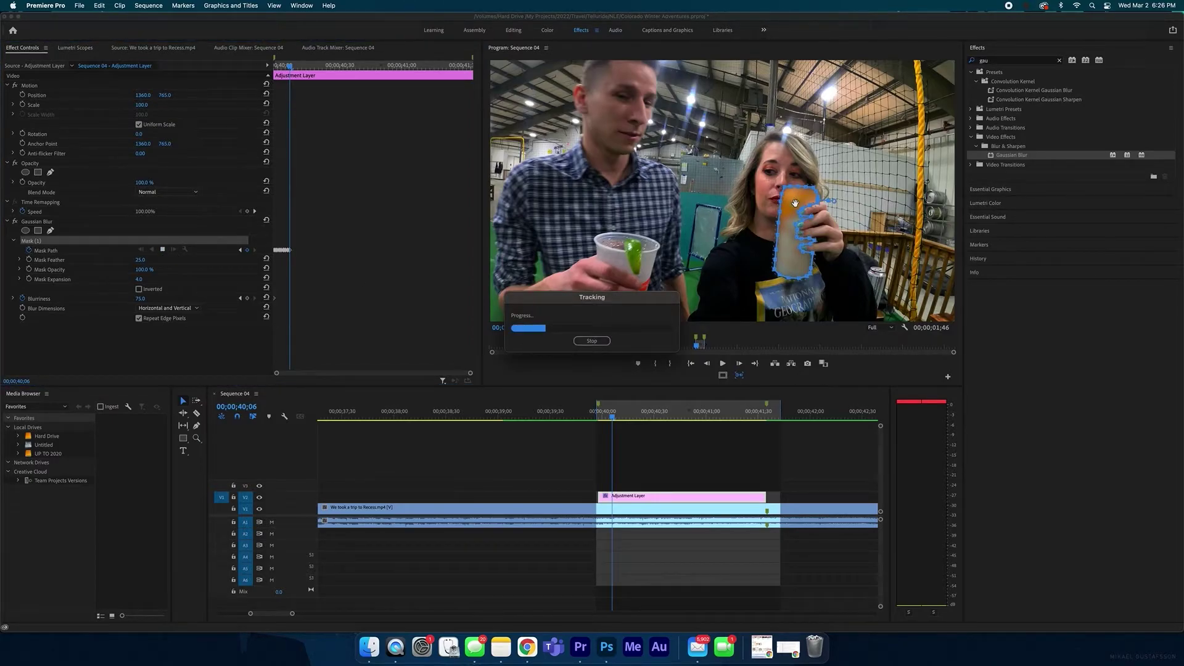
Step: Return to 39;56, select the Adjustment Layer and play back the tracked blur
left_click(596, 418)
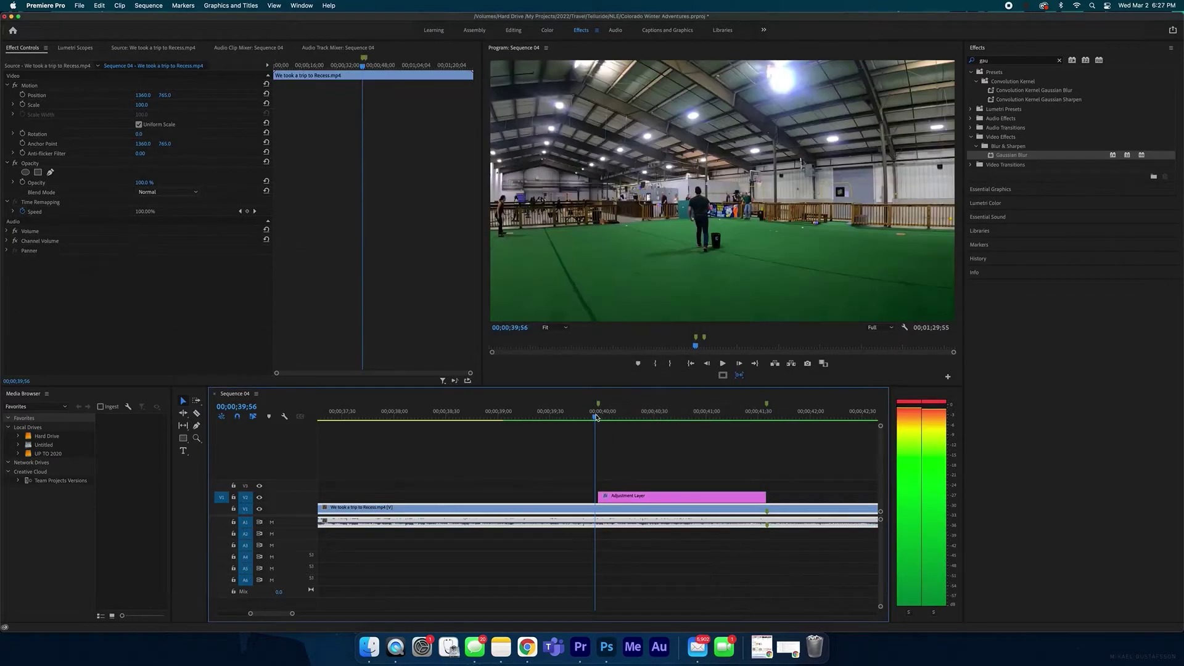
left_click(660, 497)
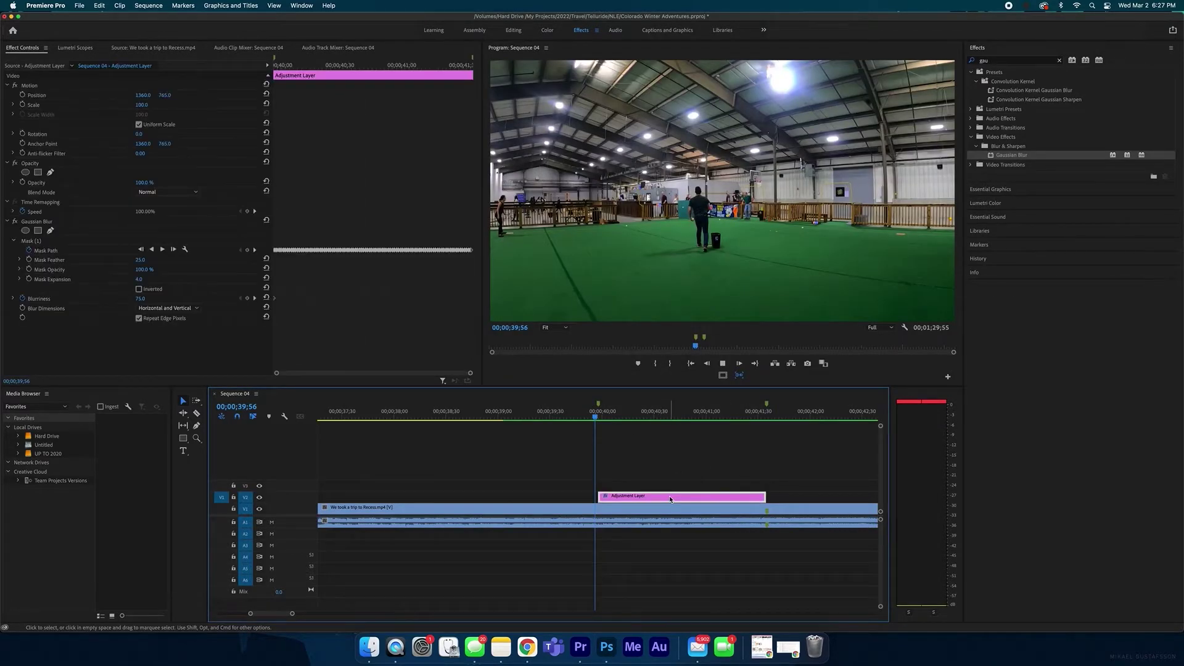
key("space")
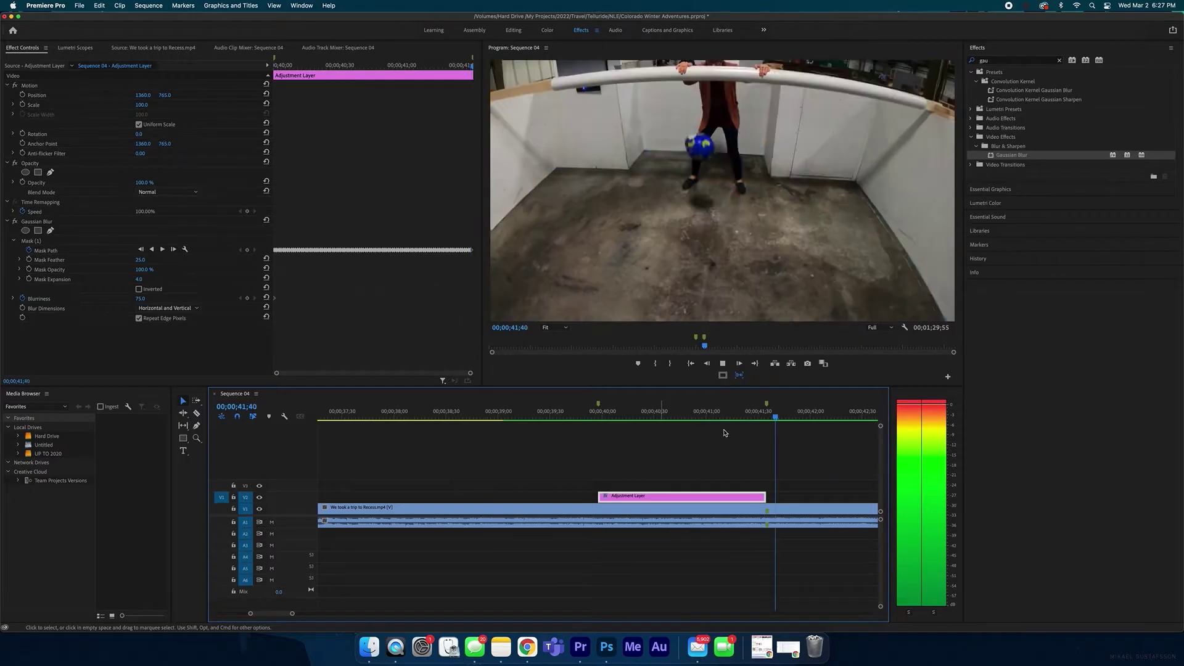
key("minus")
left_click(622, 411)
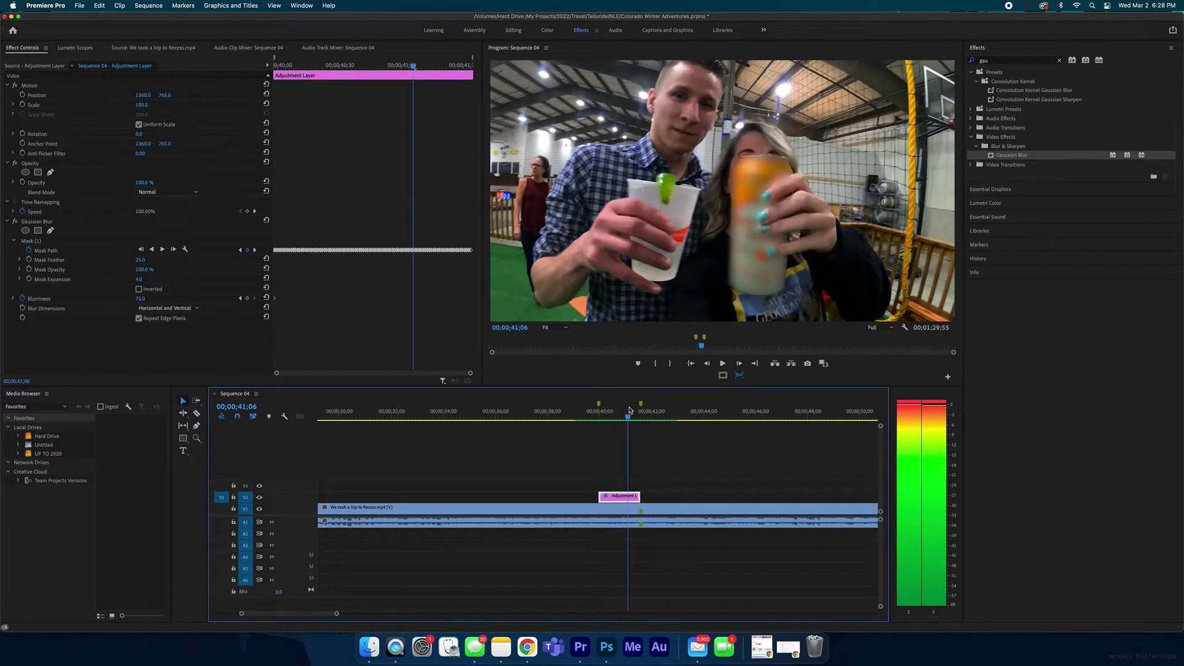
key("space")
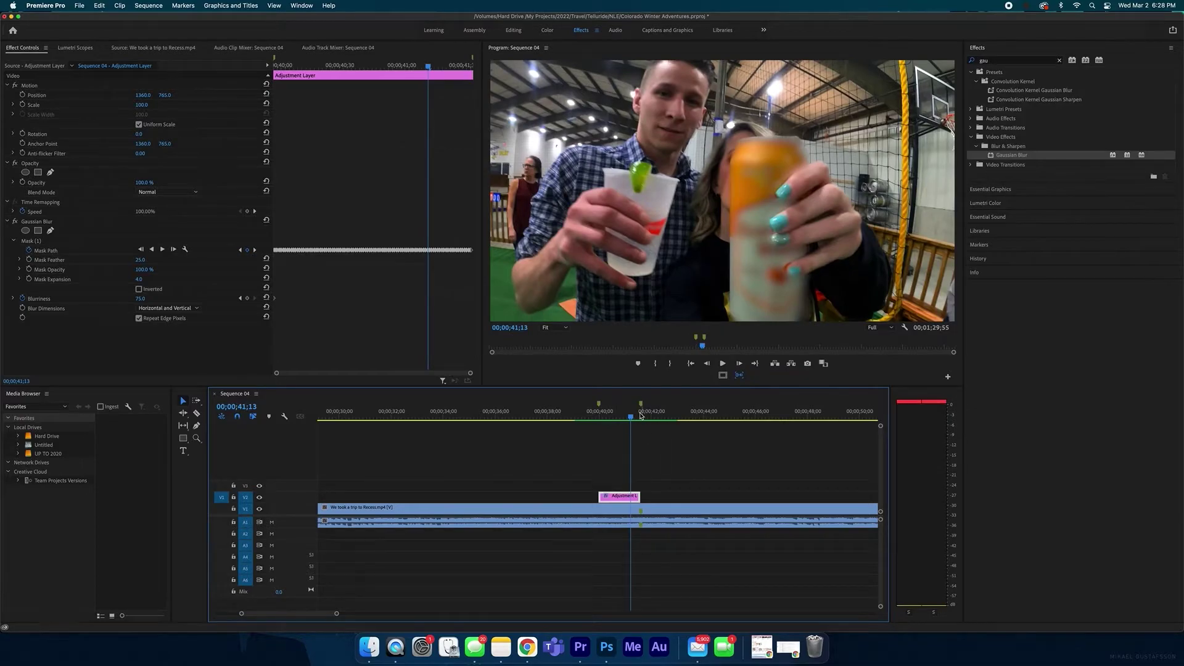
left_click(637, 417)
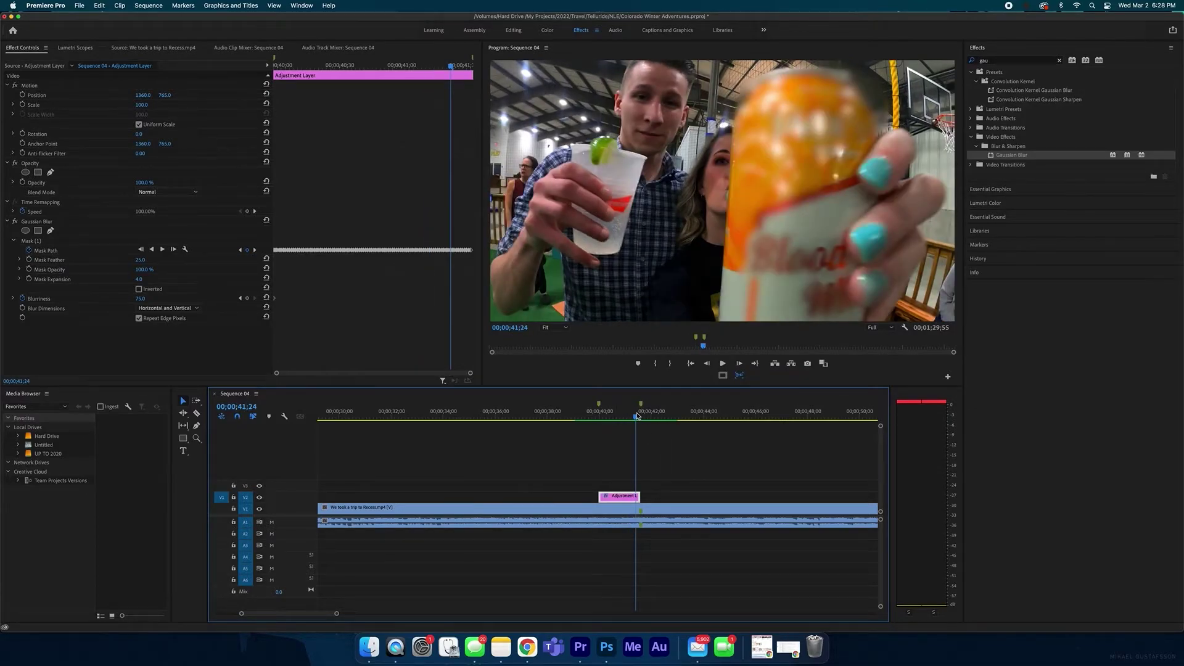
key("Right")
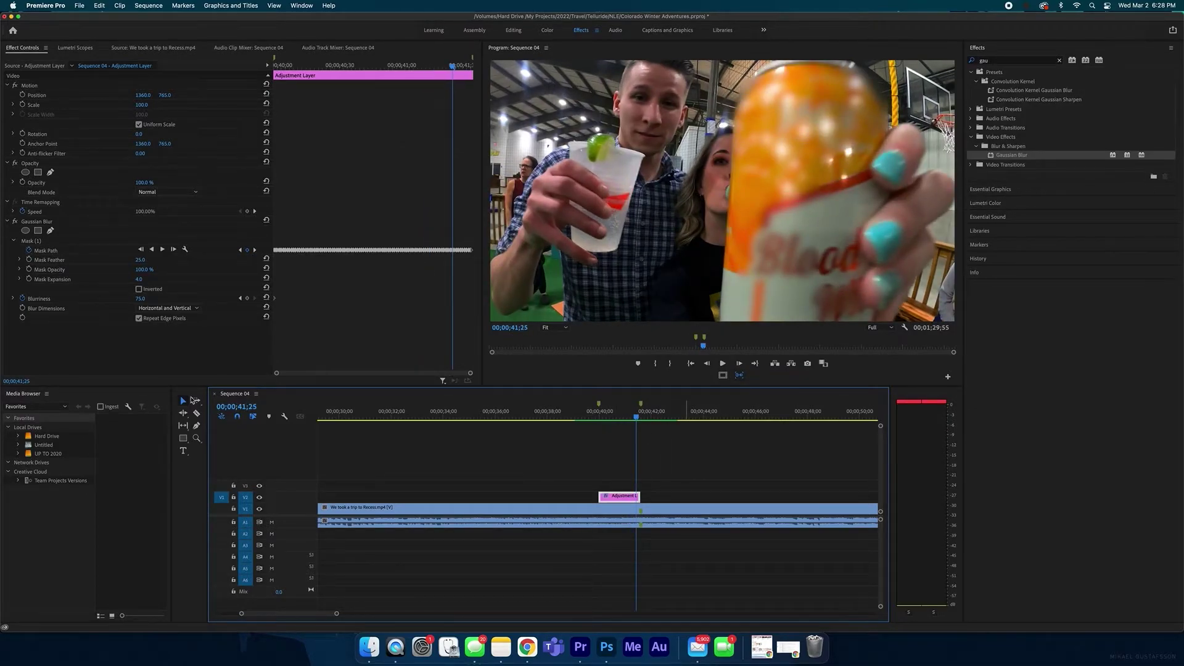
key("shift+Left")
key("shift+Left")
key("shift+Left")
key("shift+Left")
key("shift+Left")
key("shift+Left")
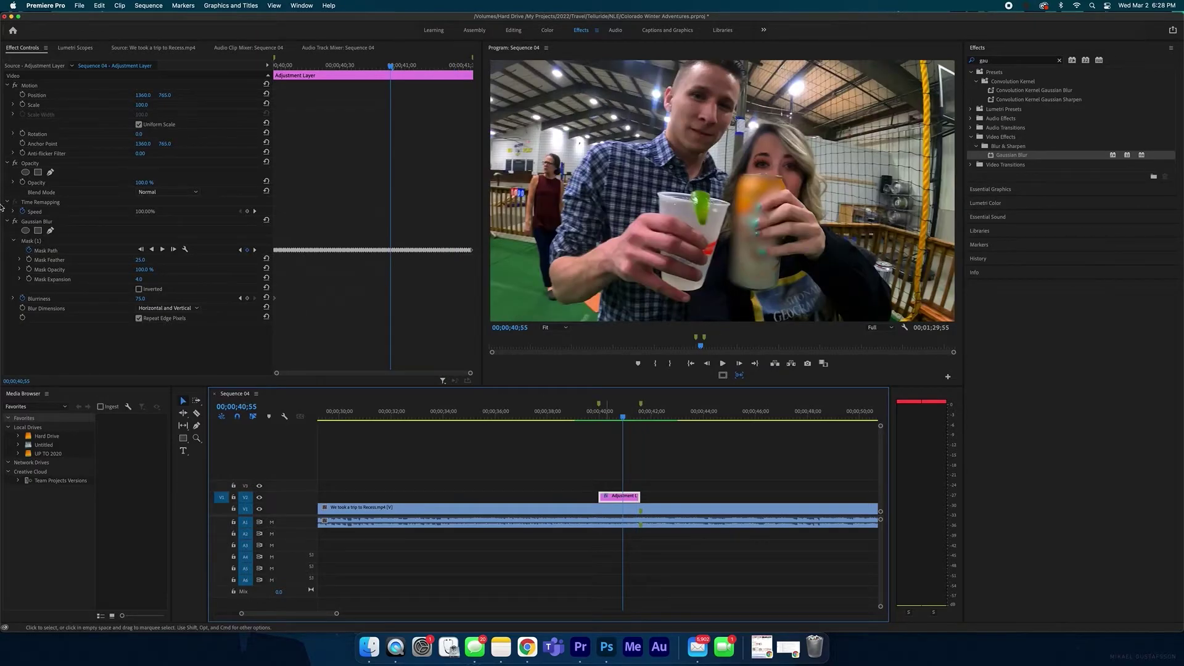
left_click(142, 260)
Step: Set Mask Feather to 40 and Mask Expansion to 10
type("40")
key("Return")
left_click(138, 279)
type("10")
key("Return")
Step: Add a Blurriness keyframe at 41;00
left_click(655, 472)
key("Left")
key("Left")
key("Left")
key("Left")
key("Left")
key("Left")
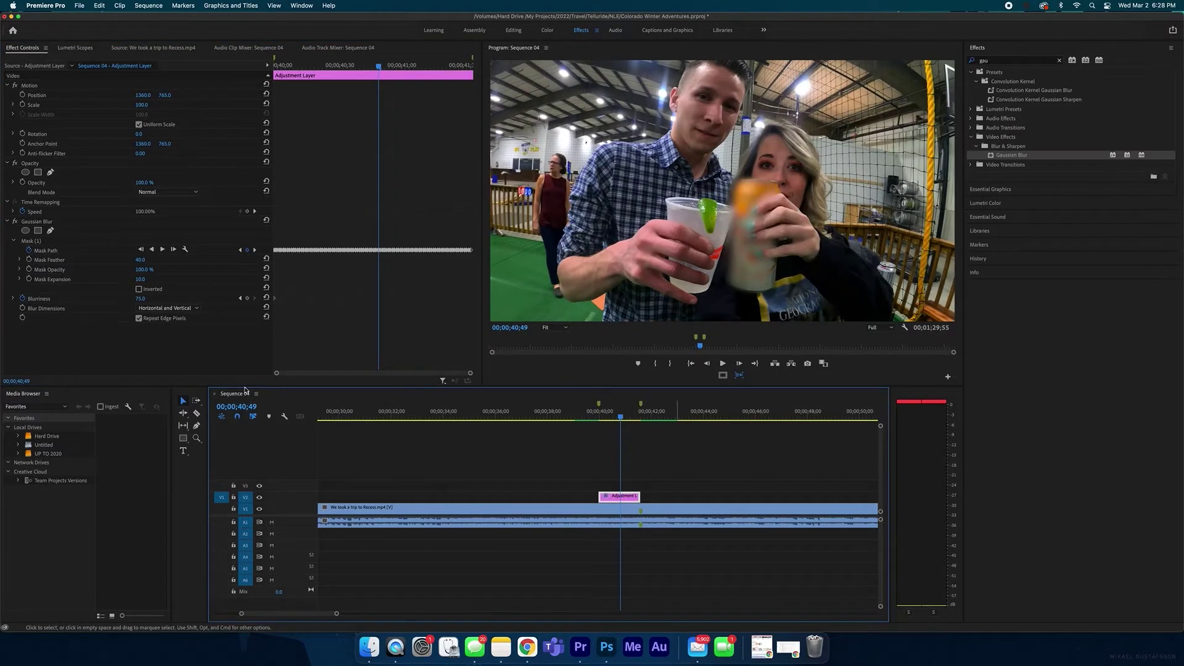
key("Right")
key("Right")
key("Right")
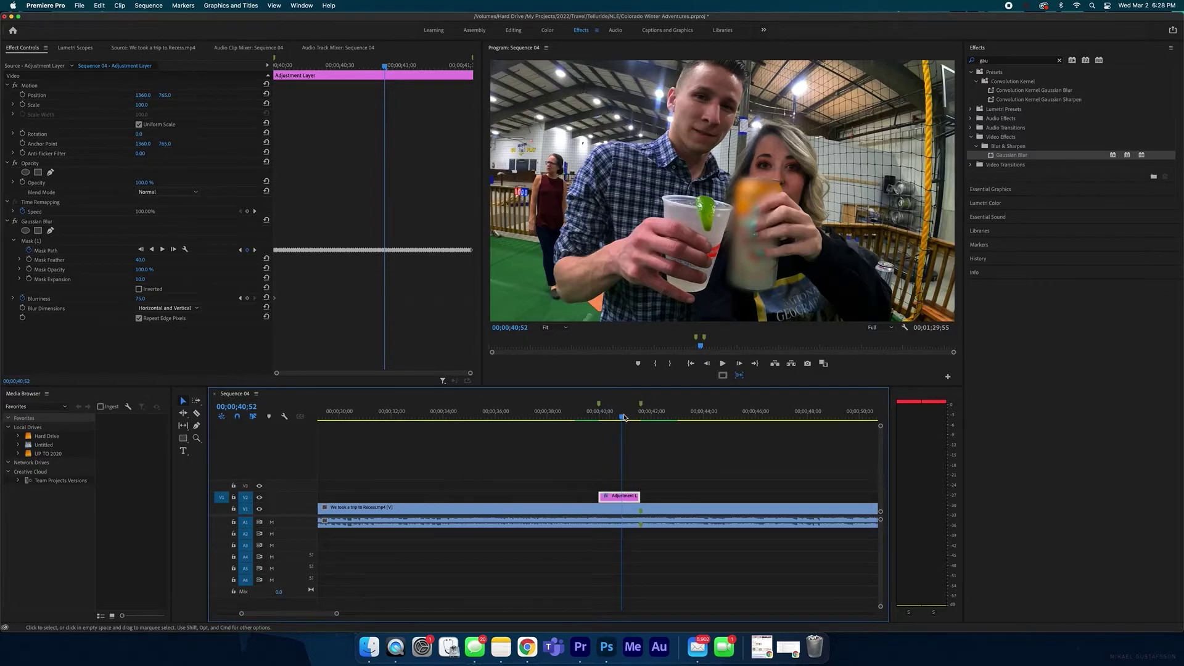
left_click_drag(623, 418, 626, 418)
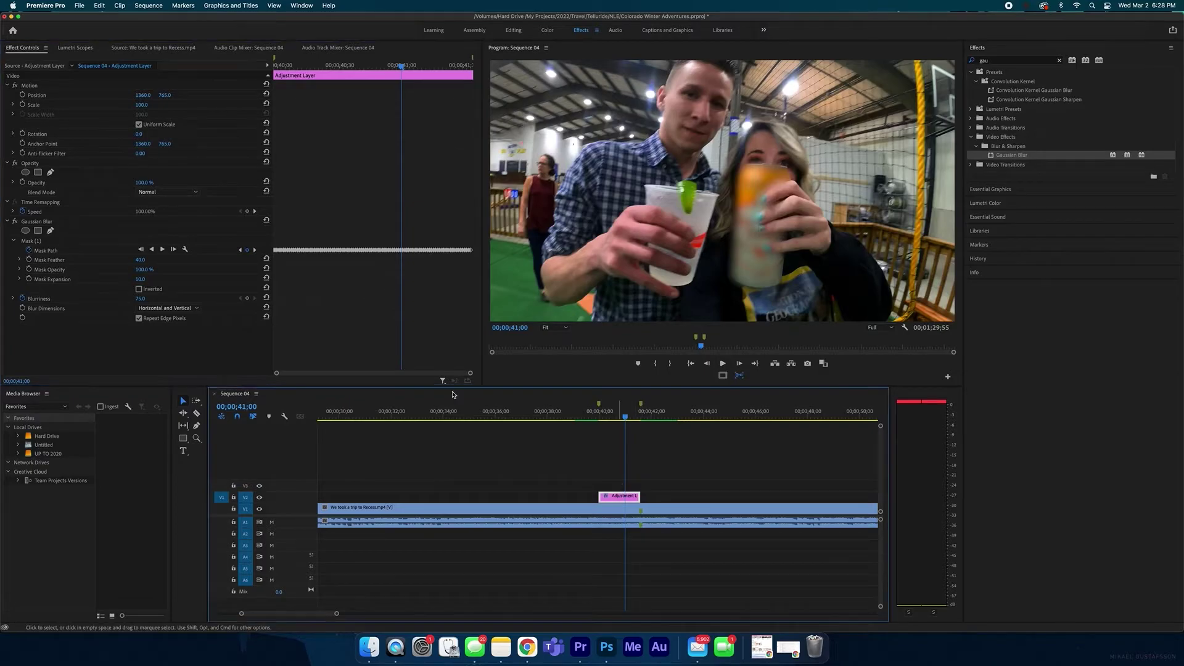
left_click(246, 297)
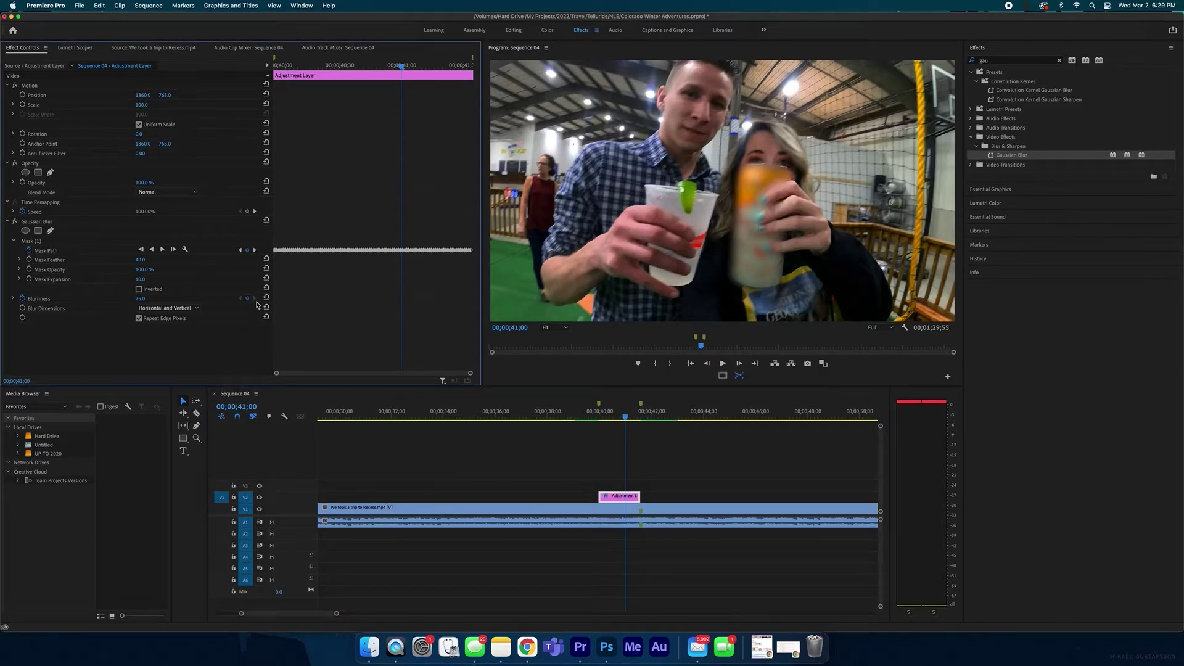
Step: Keyframe Blurriness to 81.4 at 41;25 and play back to check the rising blur
mouse_move(625, 418)
left_mouse_down()
mouse_move(638, 418)
mouse_move(598, 417)
mouse_move(640, 415)
left_mouse_up()
left_click(619, 496)
left_click(148, 296)
left_click(148, 297)
type("81.4")
key("Return")
left_click(629, 417)
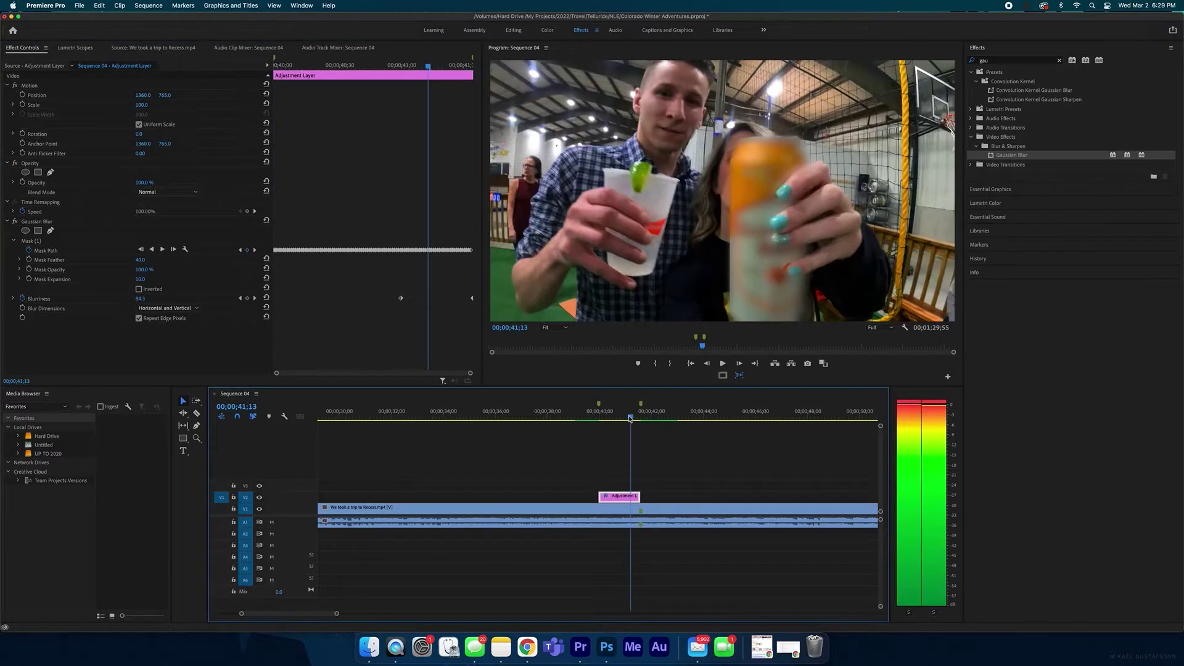
left_click_drag(628, 419, 629, 418)
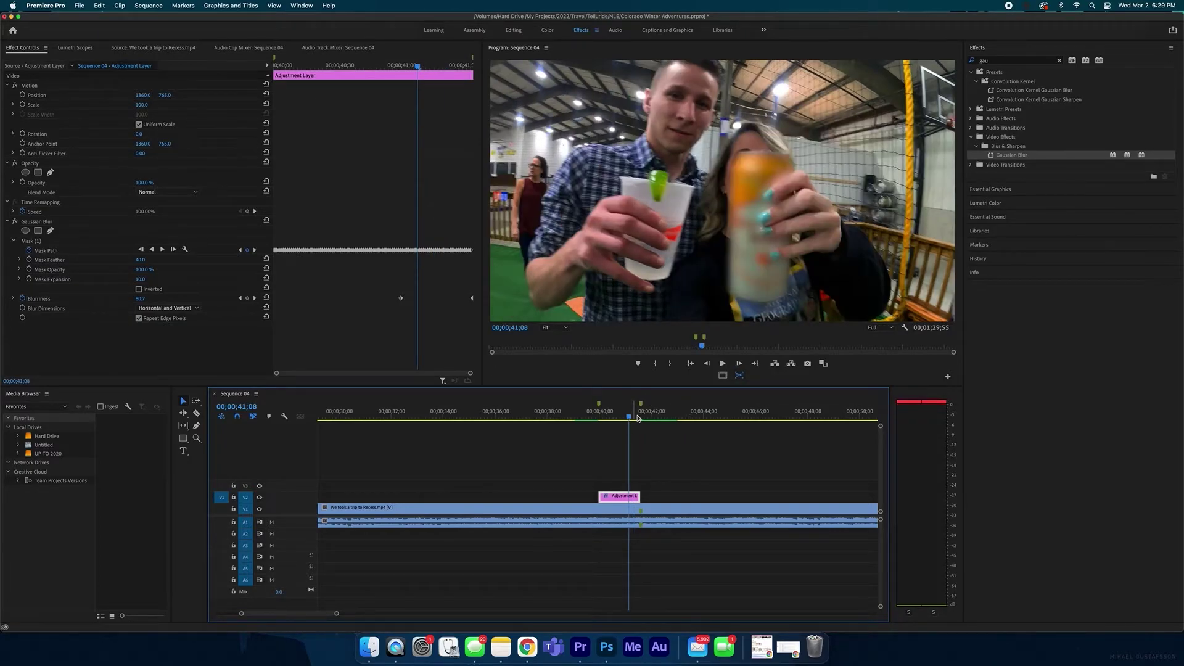
key("space")
Step: At 41;15, show Mask (1), step through its keyframes and add a lower-left mask point
left_click(671, 441)
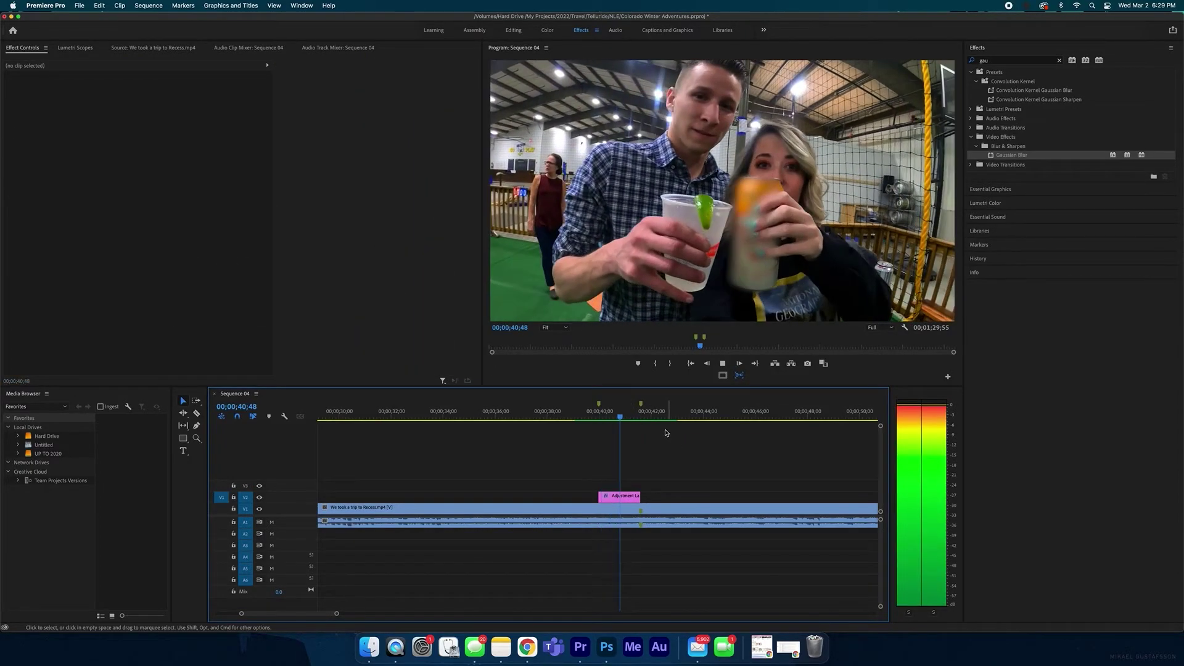
left_click_drag(630, 415, 632, 415)
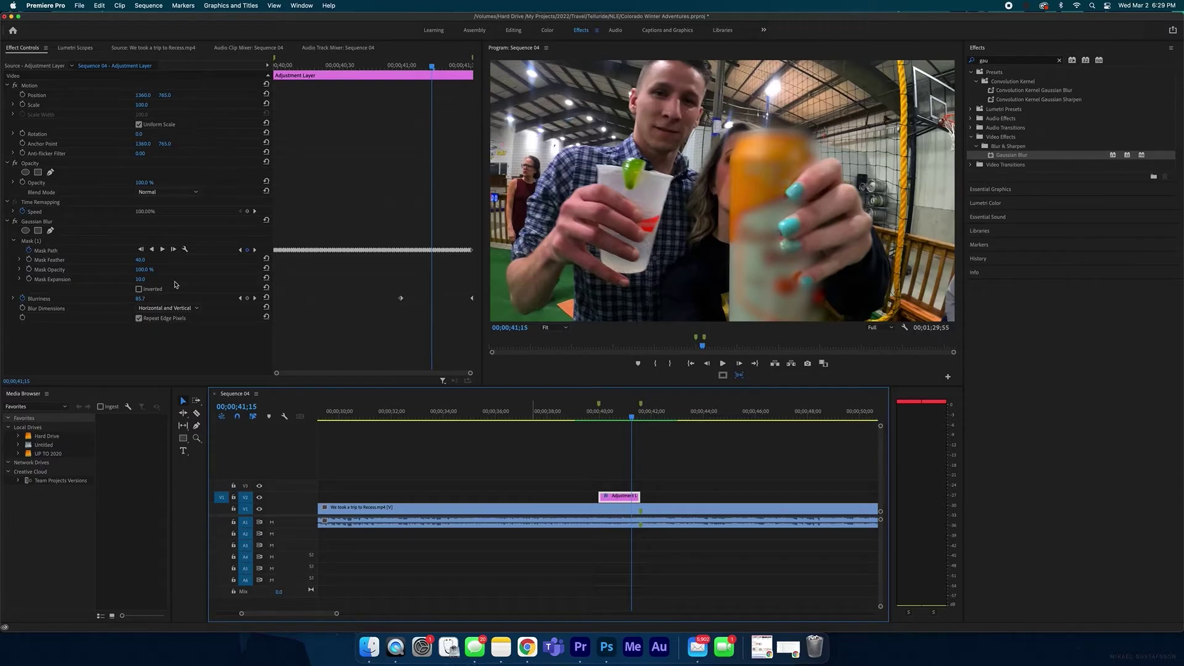
left_click(31, 241)
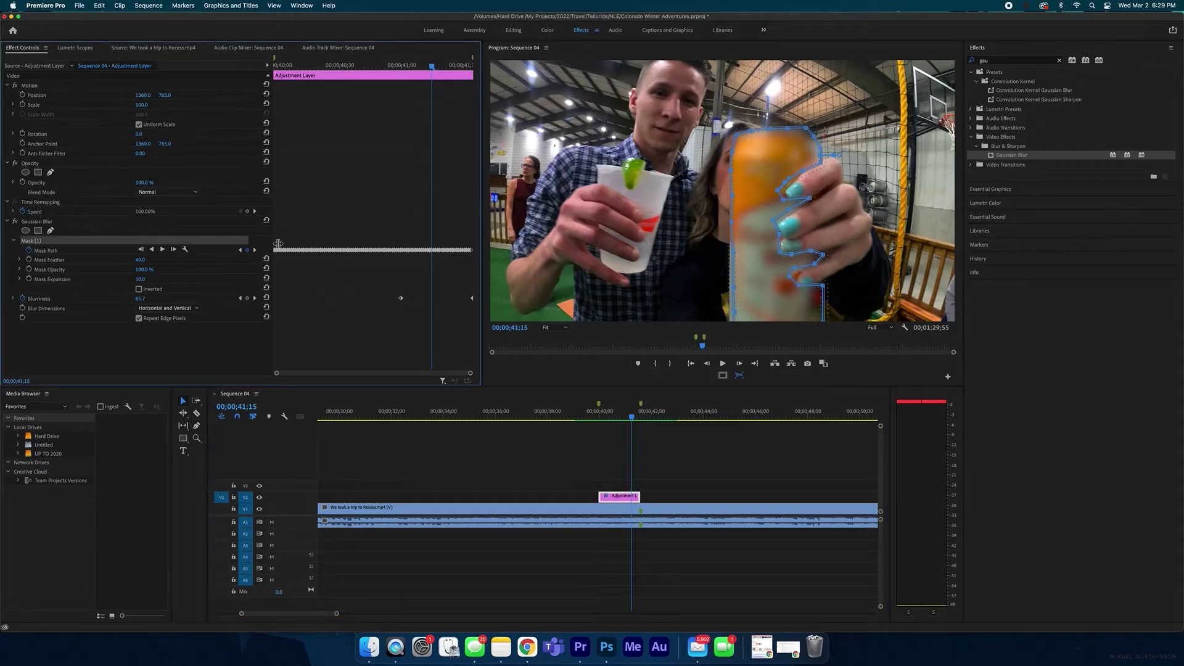
left_click(255, 251)
left_click(255, 251)
left_click(256, 251)
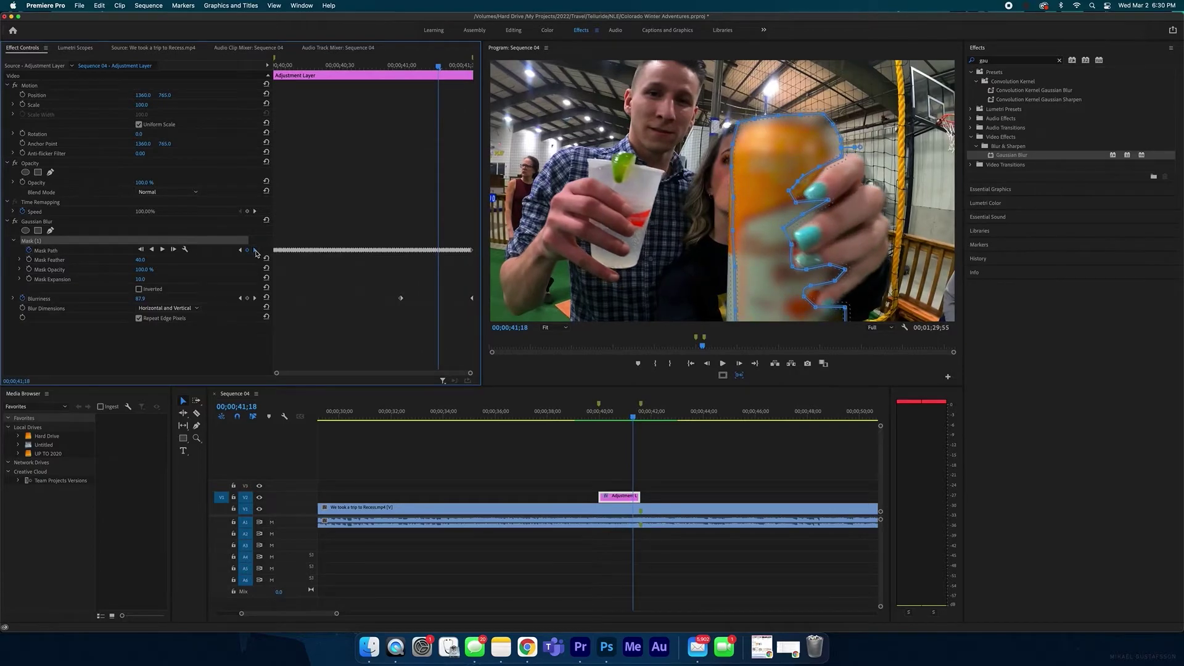
left_click(255, 251)
left_click(743, 239)
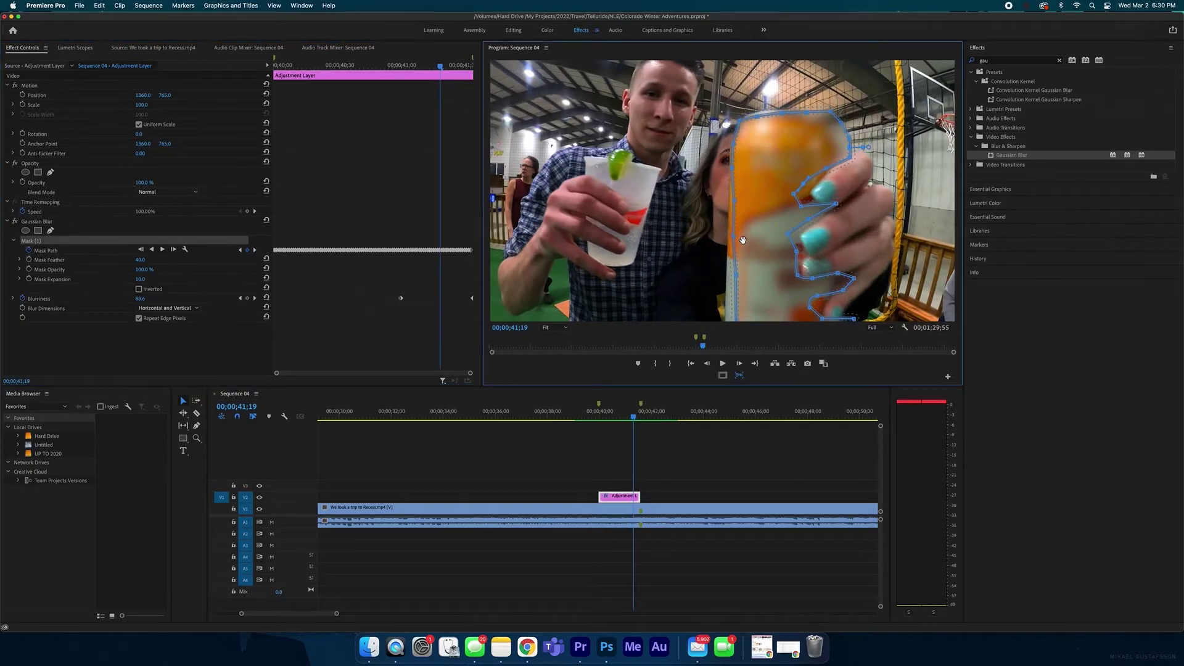
left_click(727, 276)
Step: Pull the mask's left edge outward over the can through 41;21
left_click(254, 250)
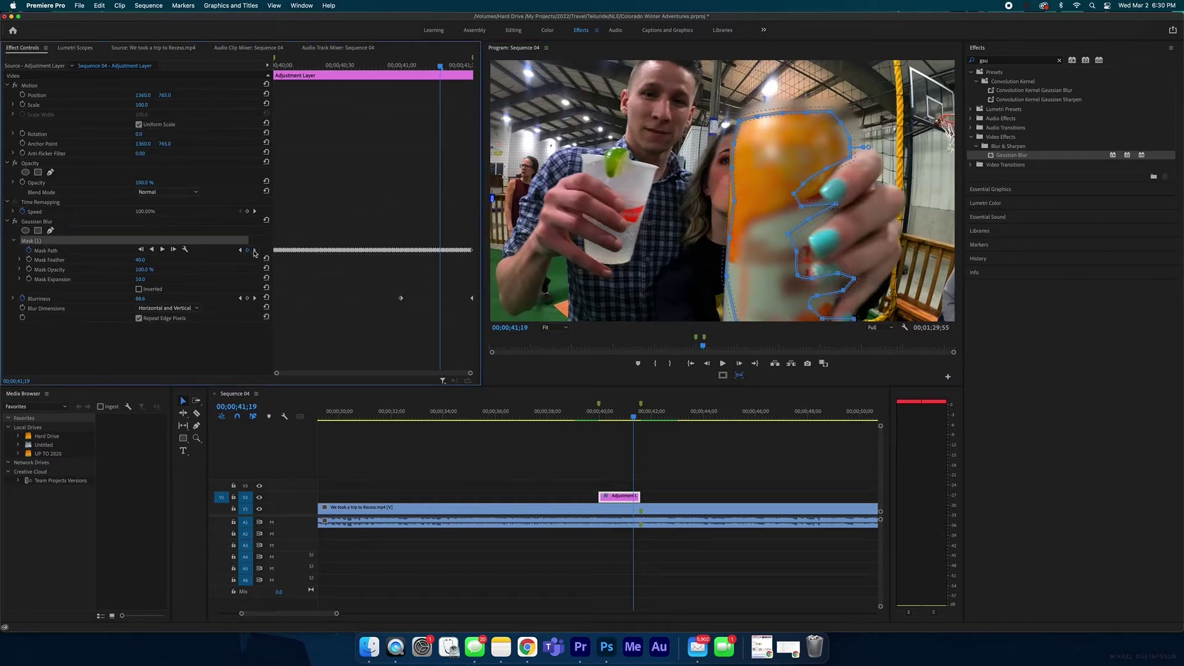
left_click_drag(734, 278, 731, 280)
left_click_drag(735, 238, 730, 240)
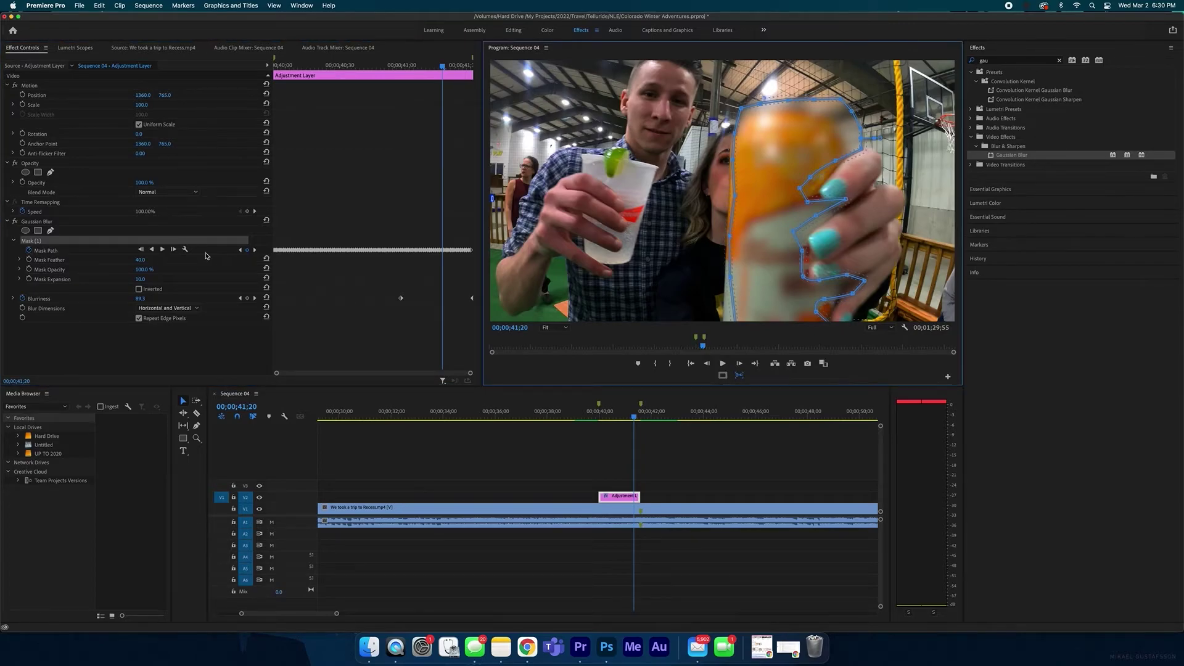
left_click(255, 250)
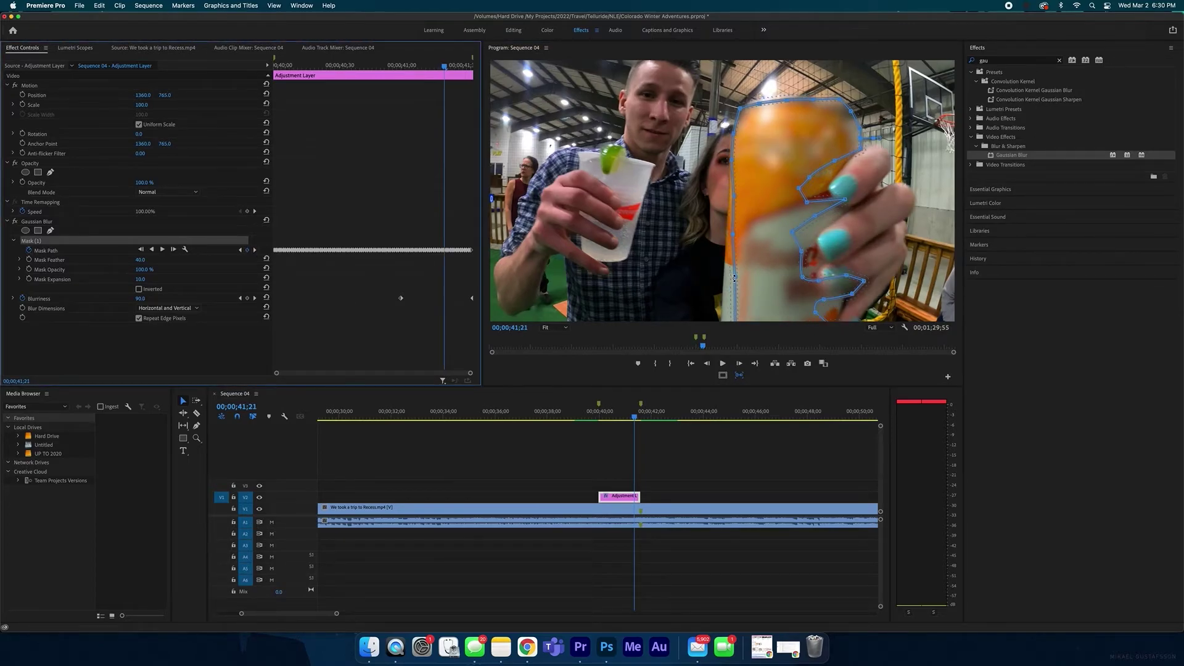
left_click_drag(734, 278, 722, 278)
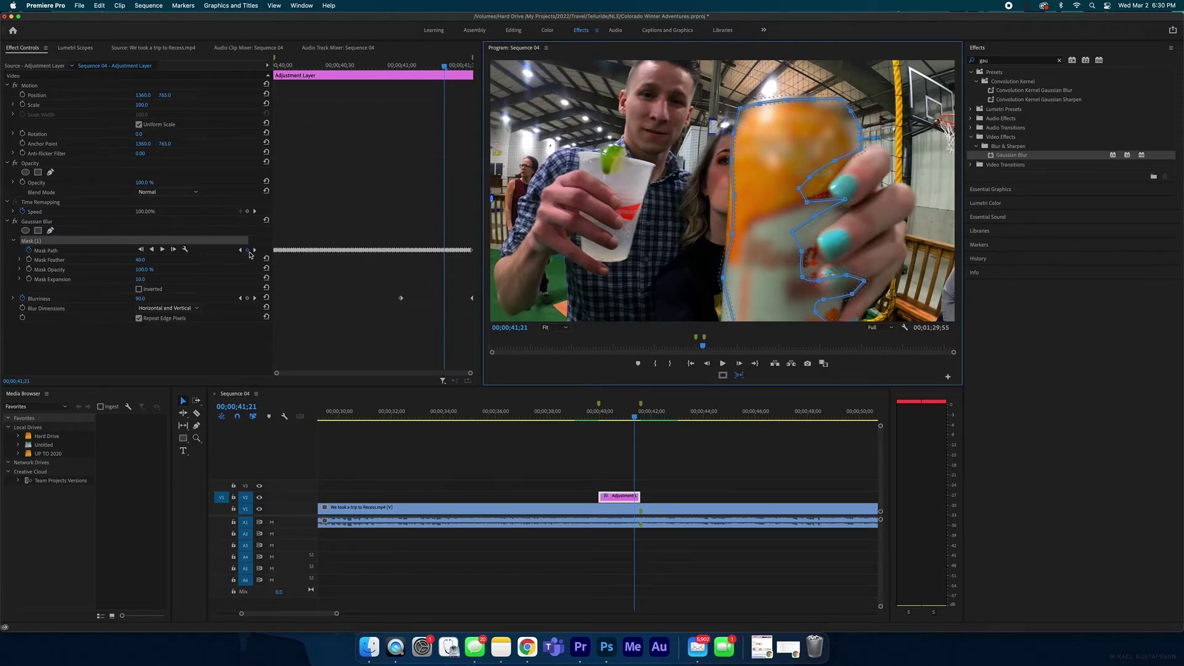
Step: At 41;22, reshape the mask around the can and fingers, then track it forward again
left_click(254, 250)
left_click(738, 284)
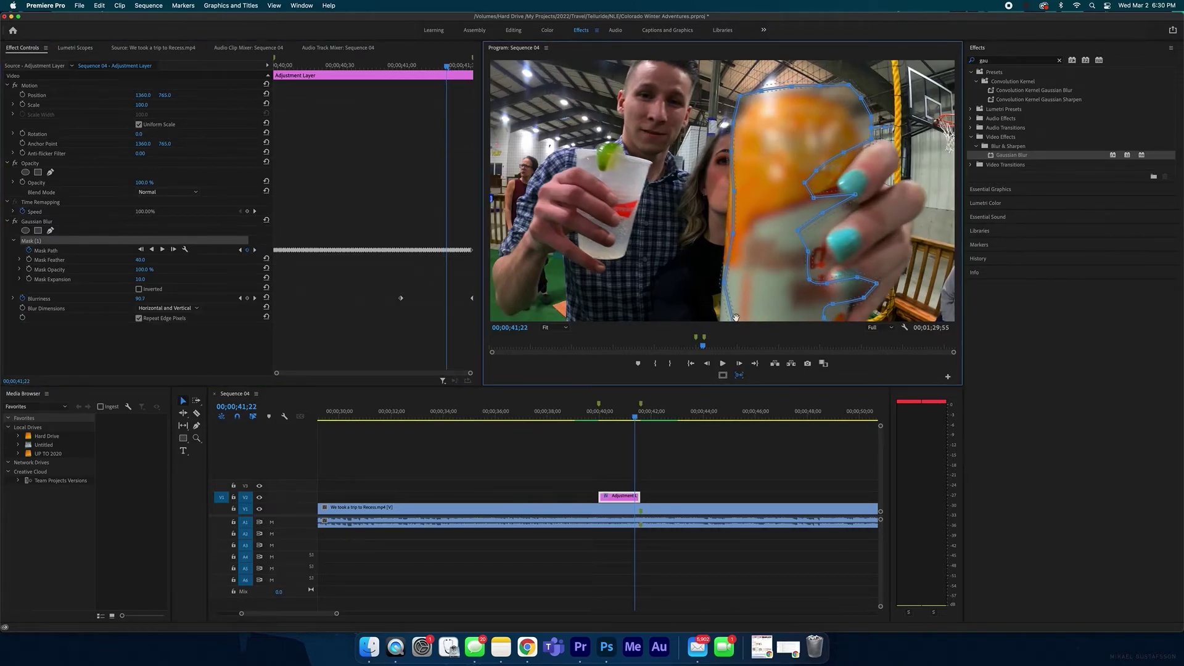
left_click_drag(739, 319, 716, 319)
left_click_drag(810, 283, 827, 282)
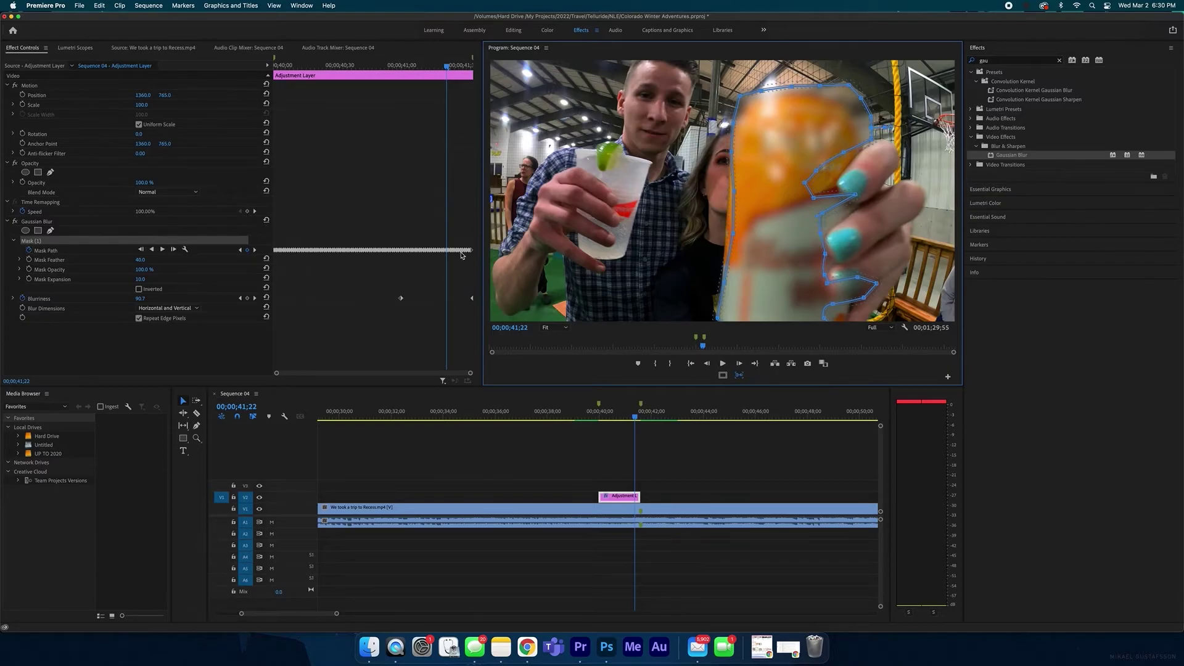
left_click_drag(805, 184, 834, 193)
left_click(472, 250)
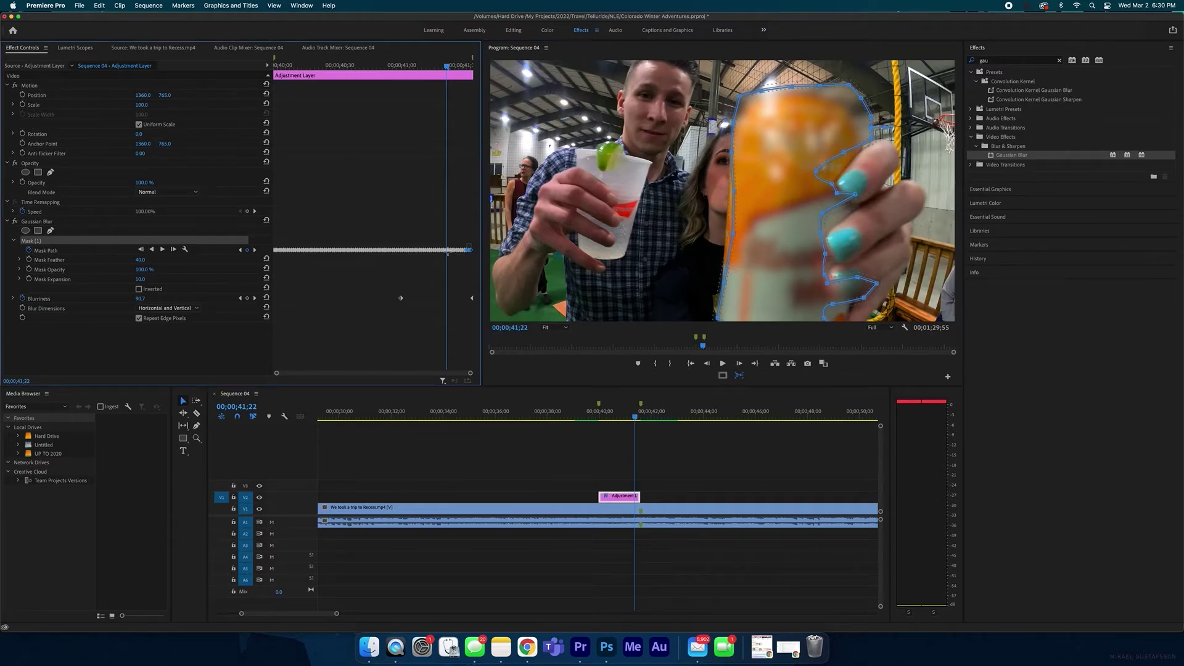
left_click(163, 250)
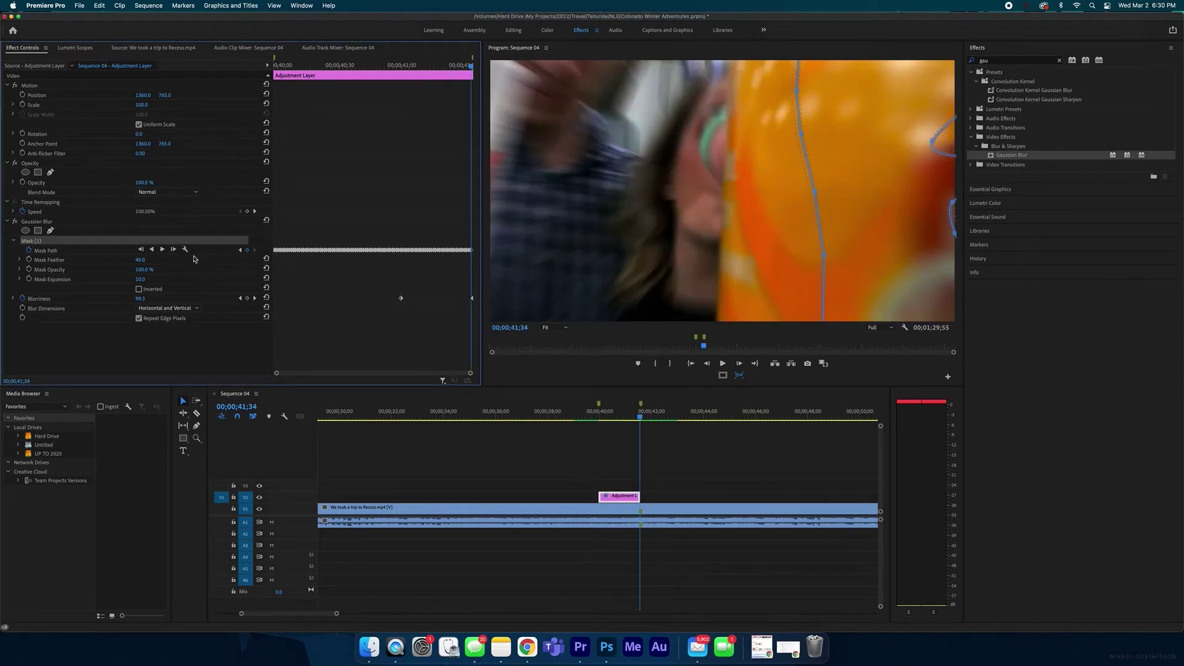
Step: Return the playhead to 41;07 and reselect the Adjustment Layer to review the tracked blur
left_click(628, 413)
left_click(627, 498)
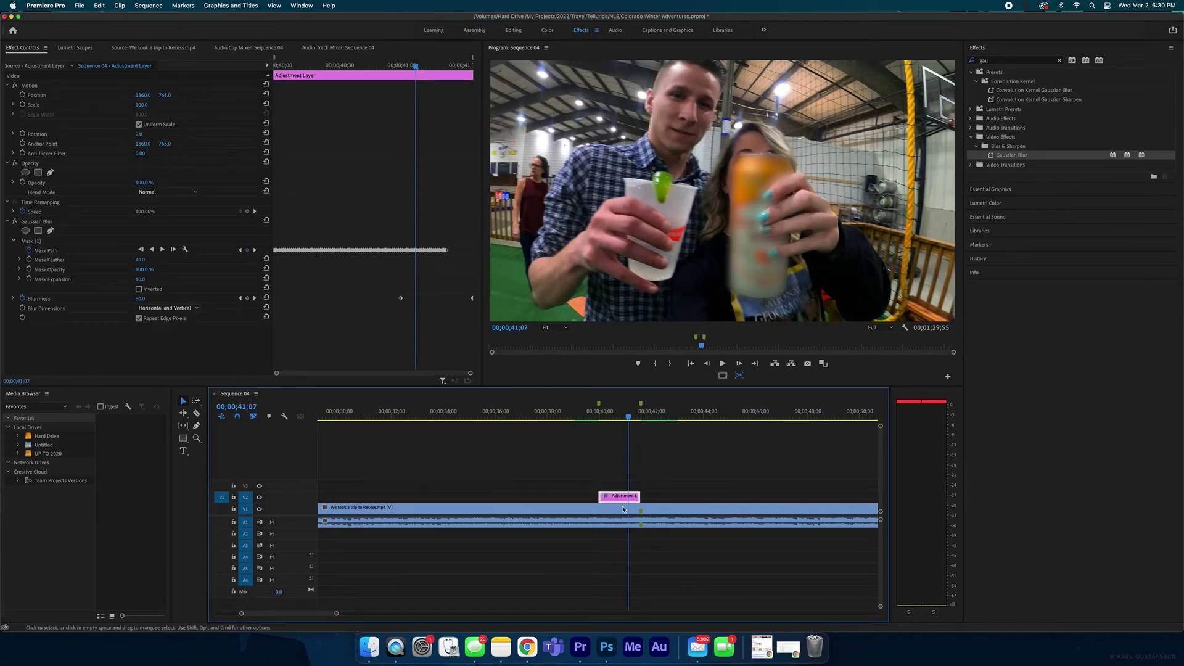
left_click(633, 428)
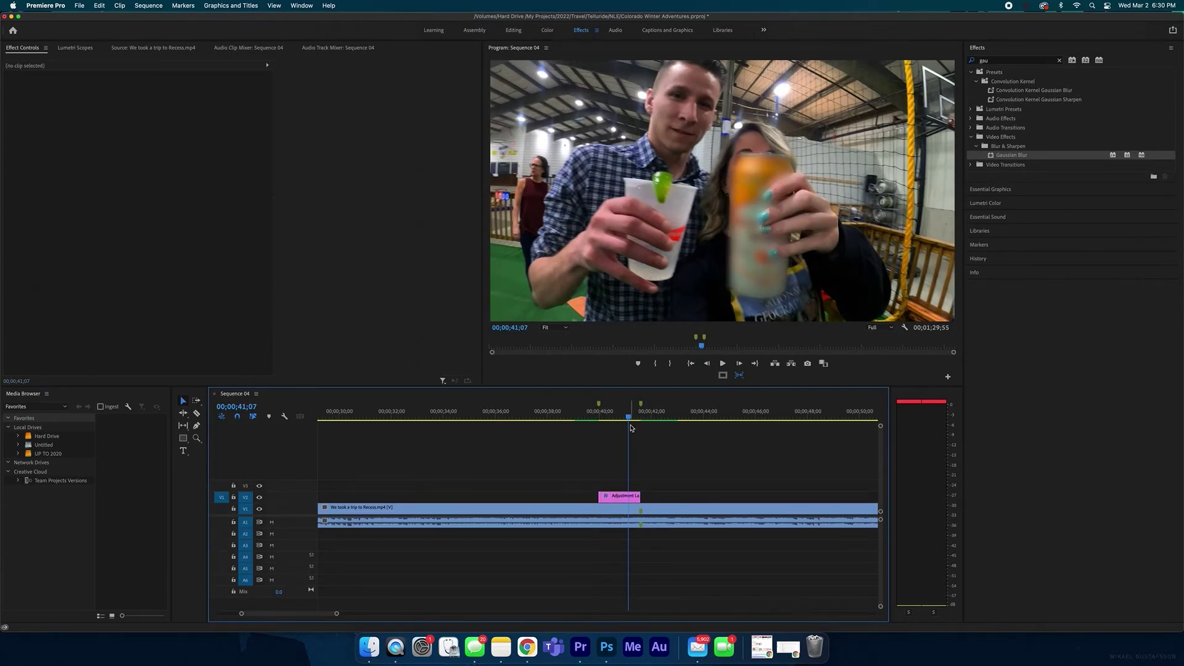
left_click(620, 496)
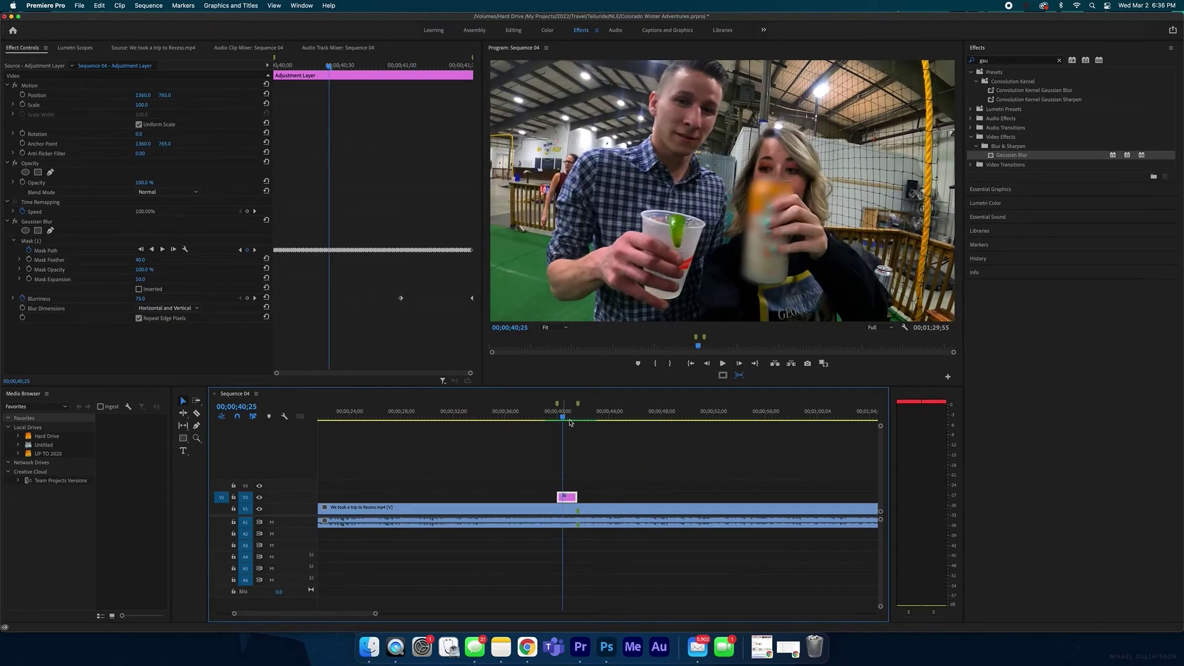
key("space")
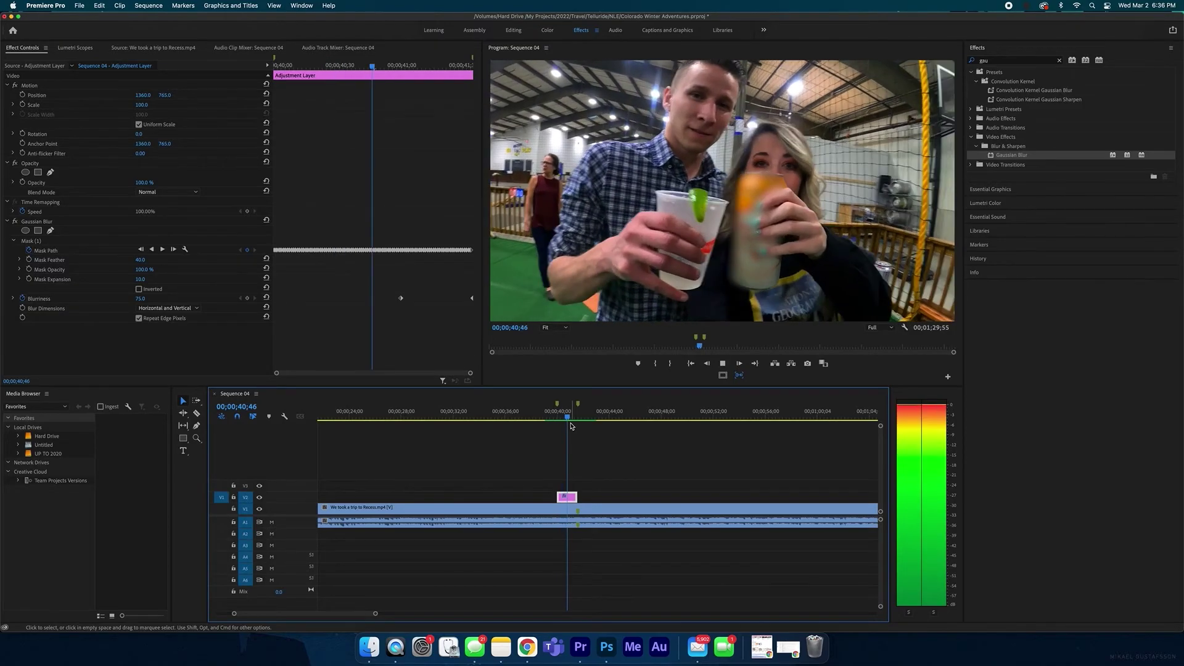
left_click(571, 417)
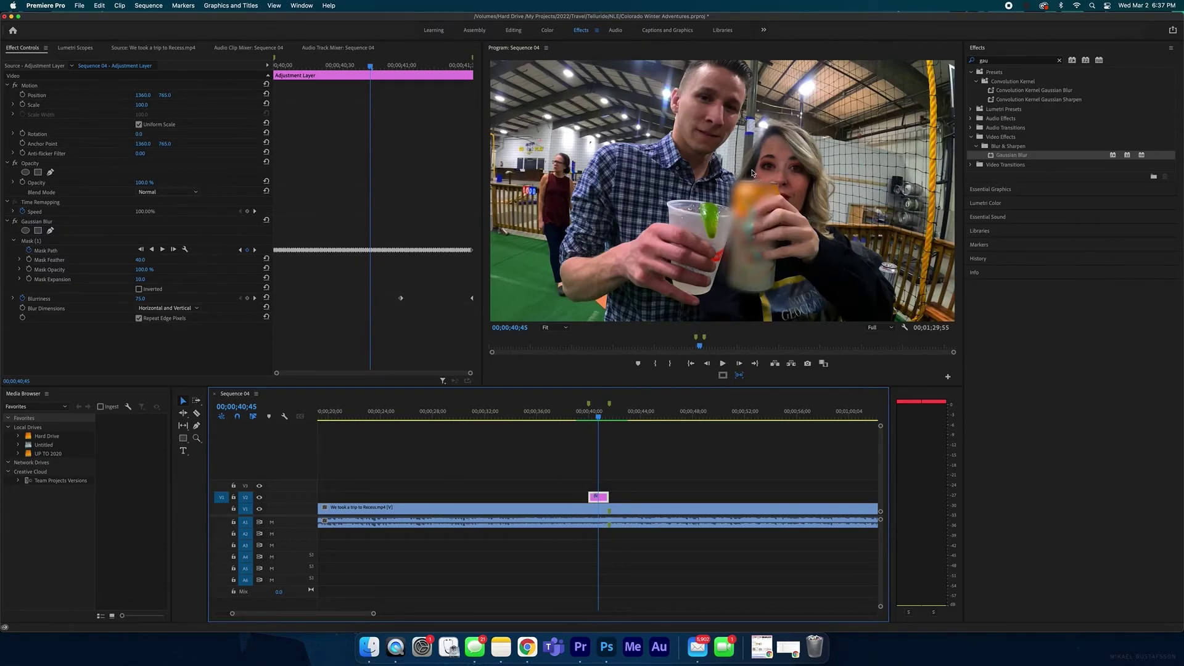
left_click(29, 242)
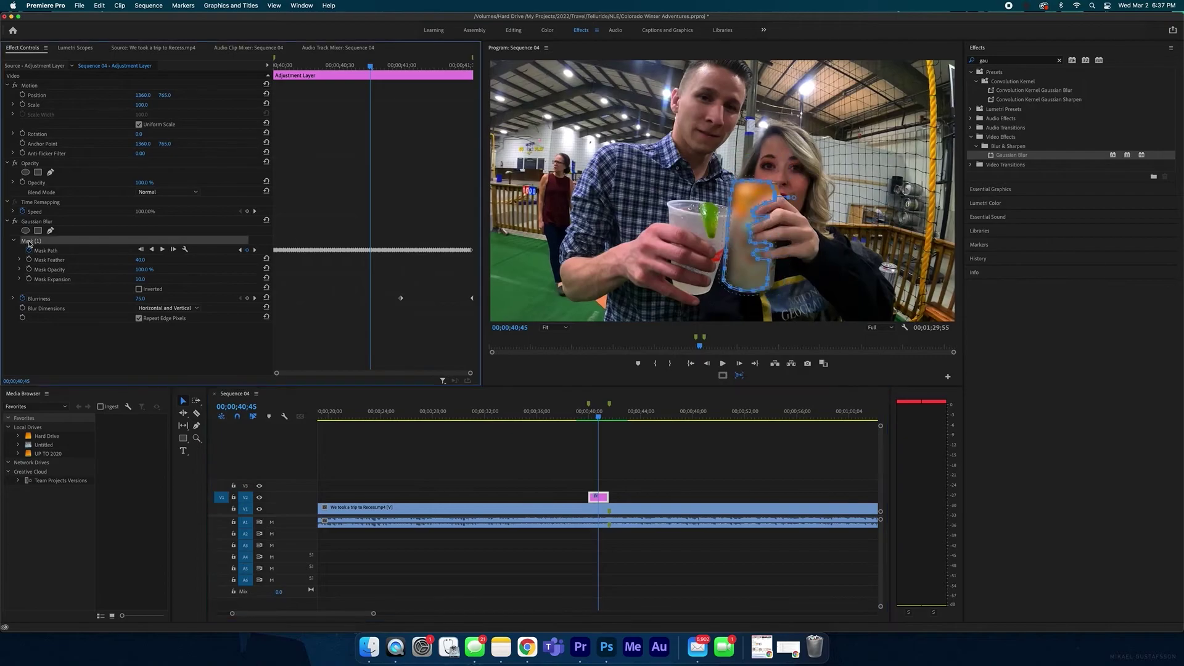
left_click(661, 457)
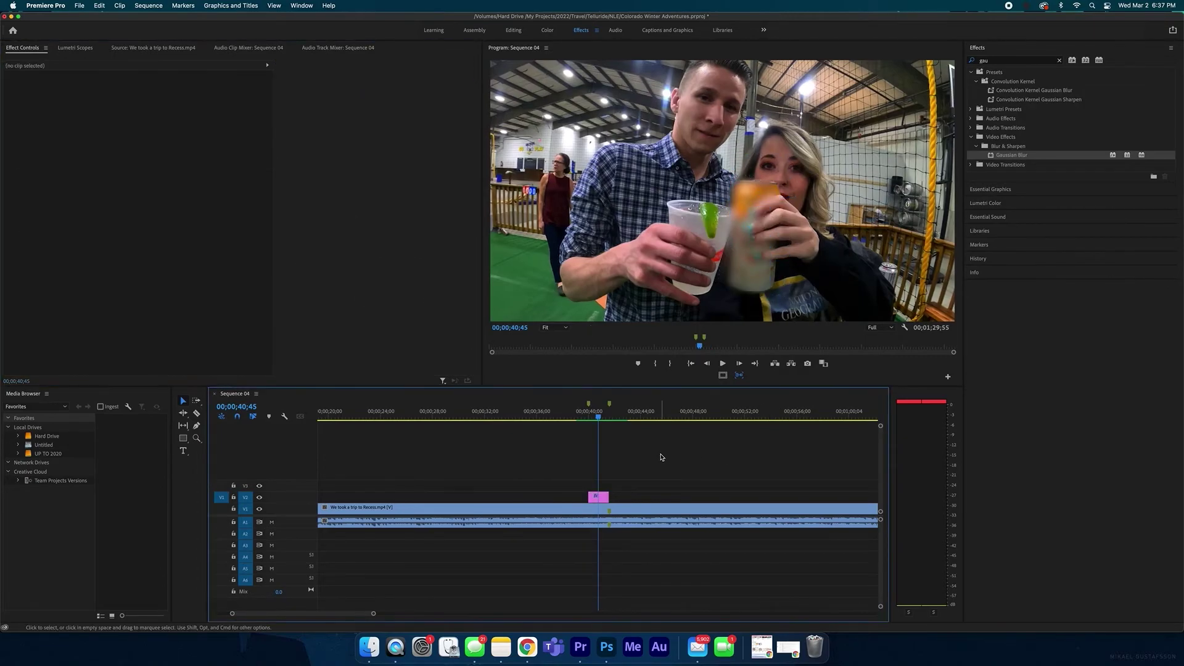